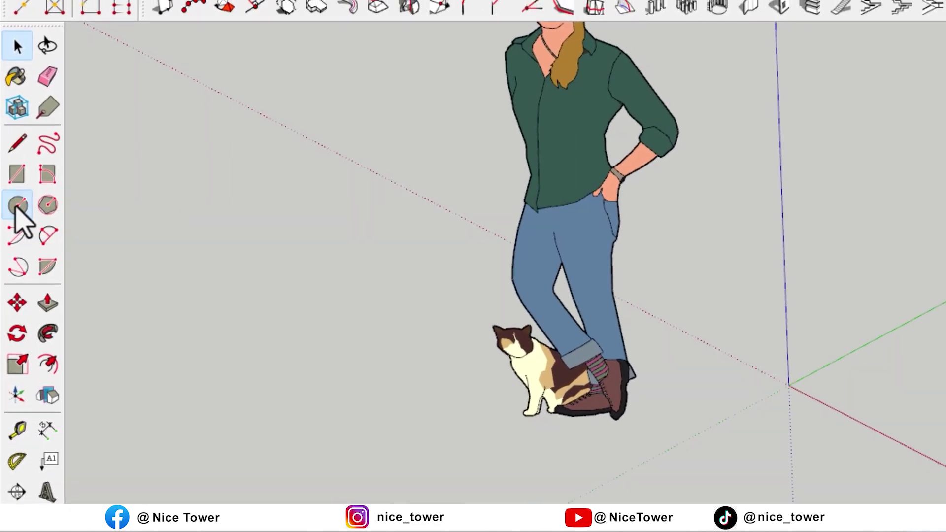
Draw a radius-5 circle at the origin and extrude it 60 cm into a post
click(15, 206)
click(445, 328)
text(5)
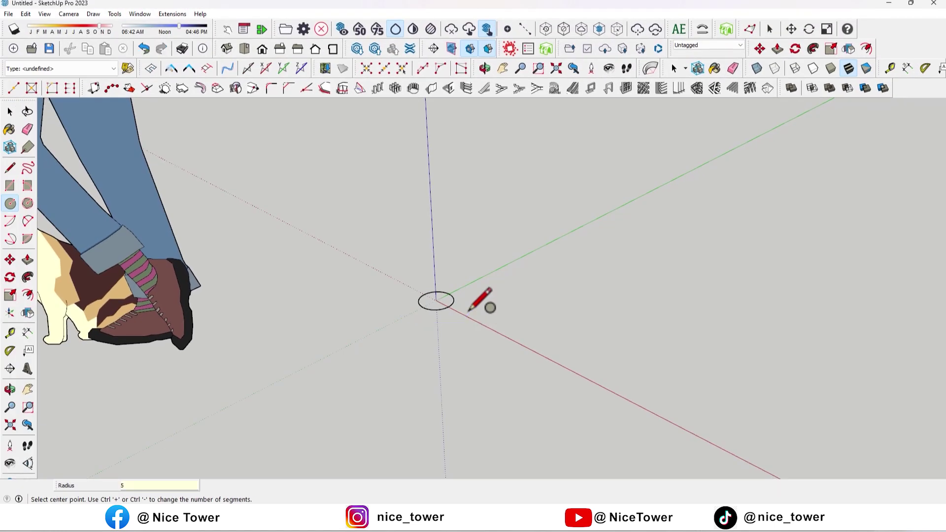
key(Return)
scroll(468, 310, up, 2)
key(p)
drag(432, 318, 434, 296)
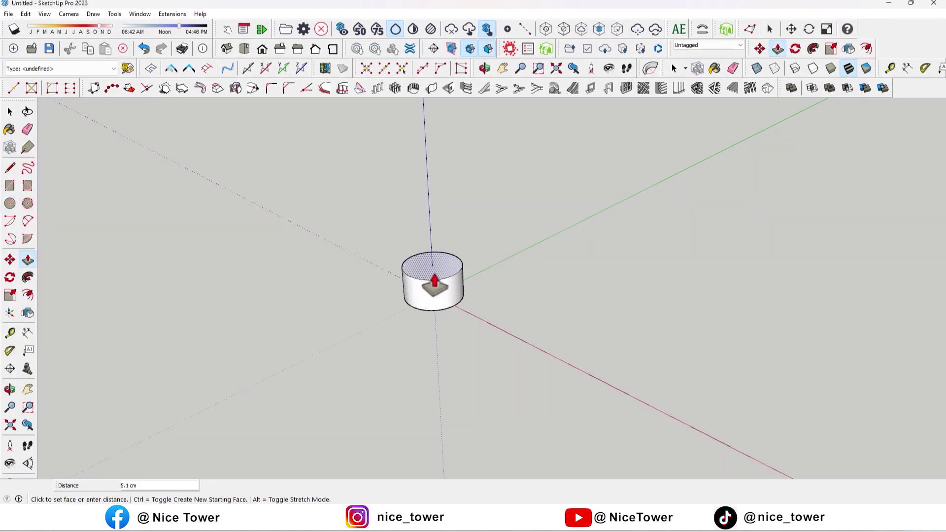
text(60)
key(Return)
Offset the post's top edge 0.2 inward and raise the inner face as a narrower cap
scroll(442, 351, down, 2)
scroll(444, 364, down, 2)
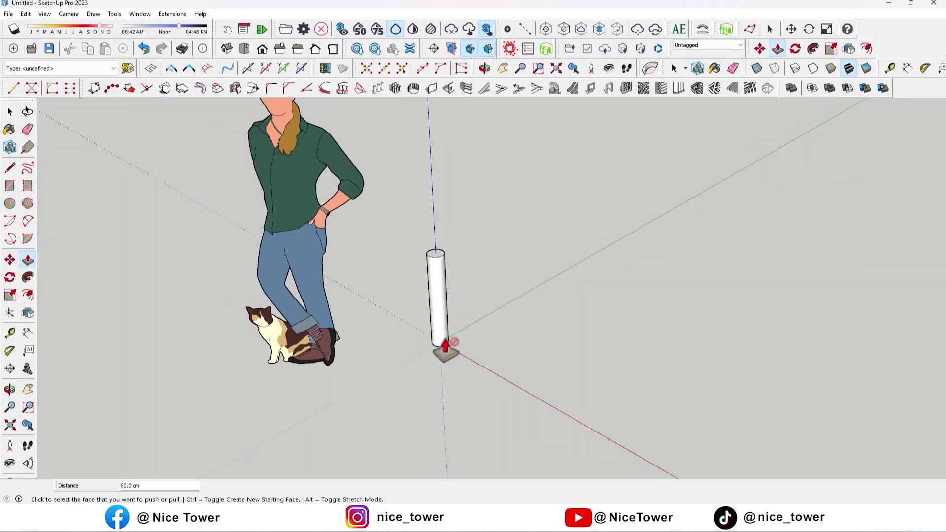
scroll(426, 276, up, 3)
middle_drag(439, 249, 427, 331)
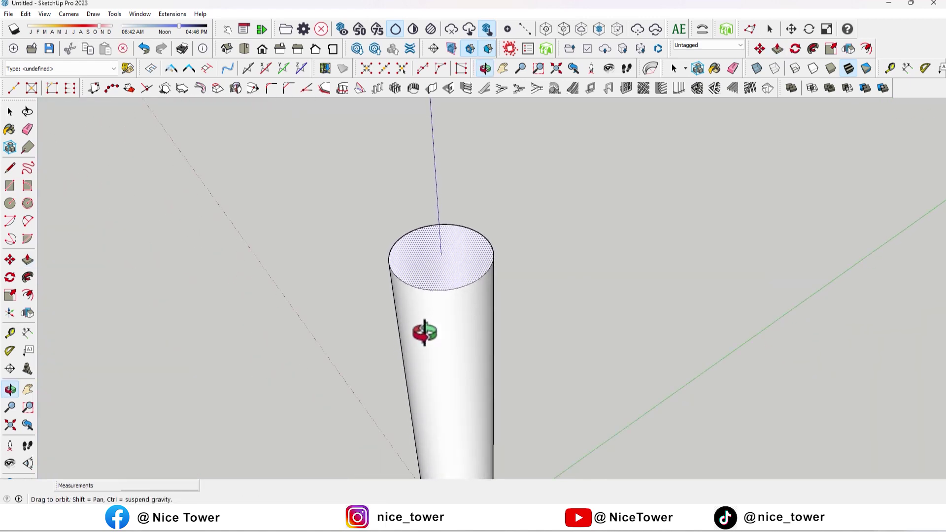
scroll(419, 276, up, 3)
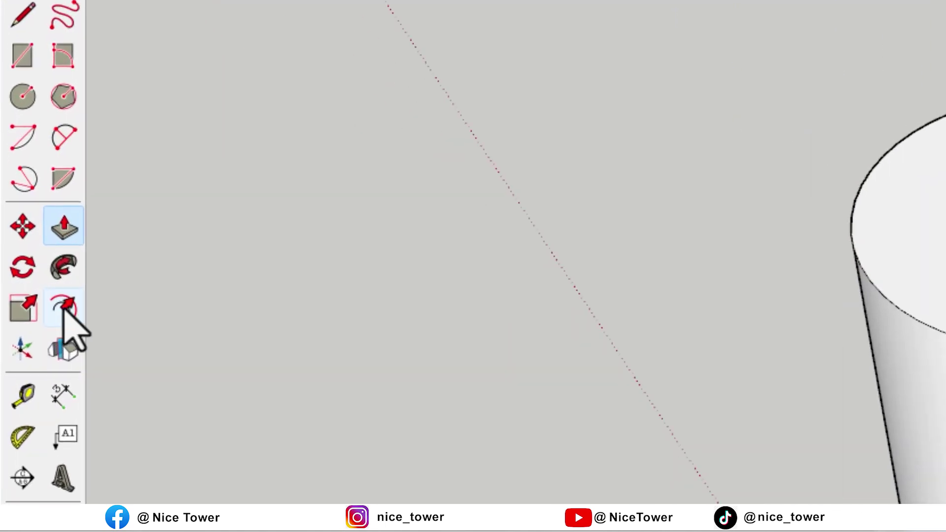
click(28, 295)
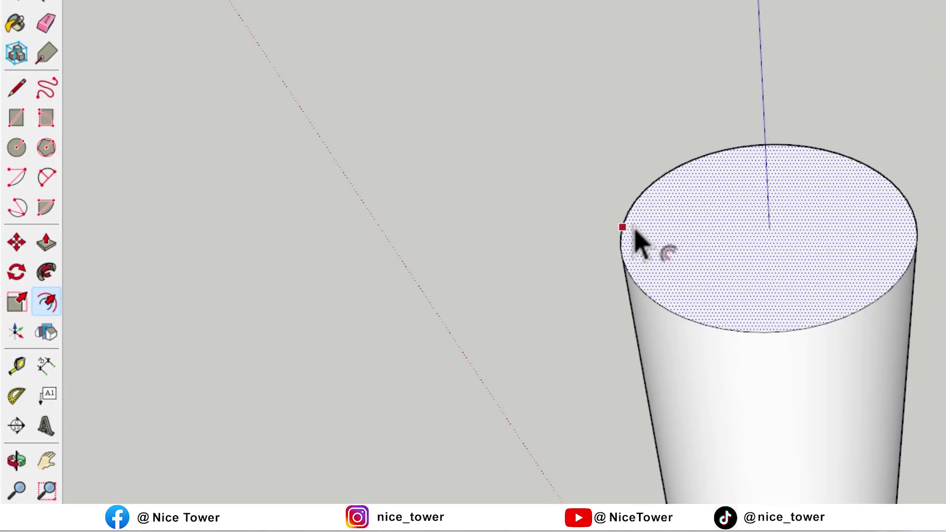
click(371, 250)
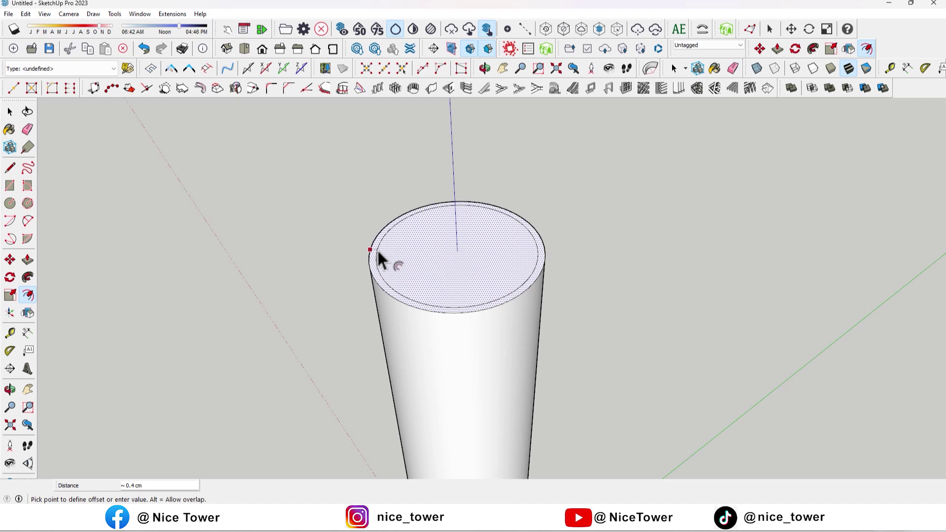
key(Return)
key(p)
click(392, 264)
mouse_move(399, 268)
middle_down()
mouse_move(442, 285)
mouse_move(268, 184)
mouse_move(357, 288)
mouse_move(179, 488)
middle_up()
Offset the top edge by 0.2 and raise the new outer ring 1 cm
key(p)
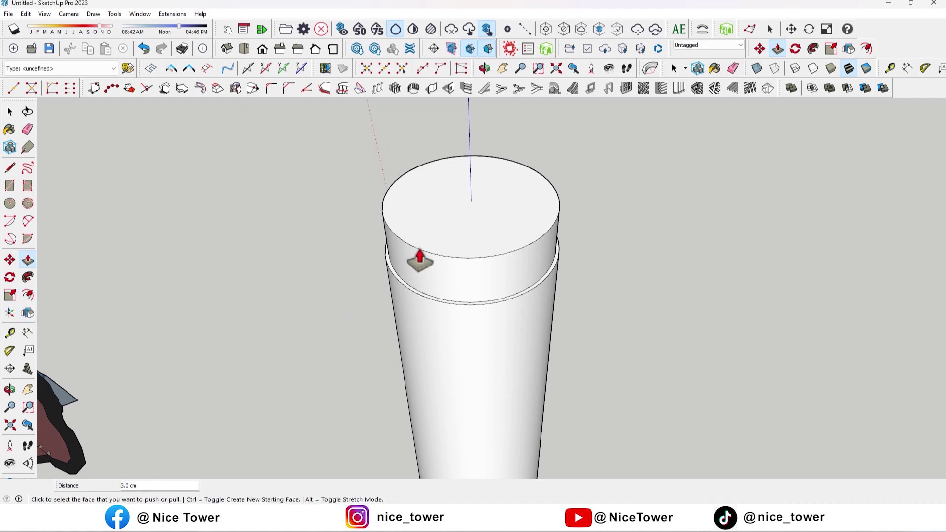
scroll(423, 264, up, 2)
click(27, 294)
click(377, 227)
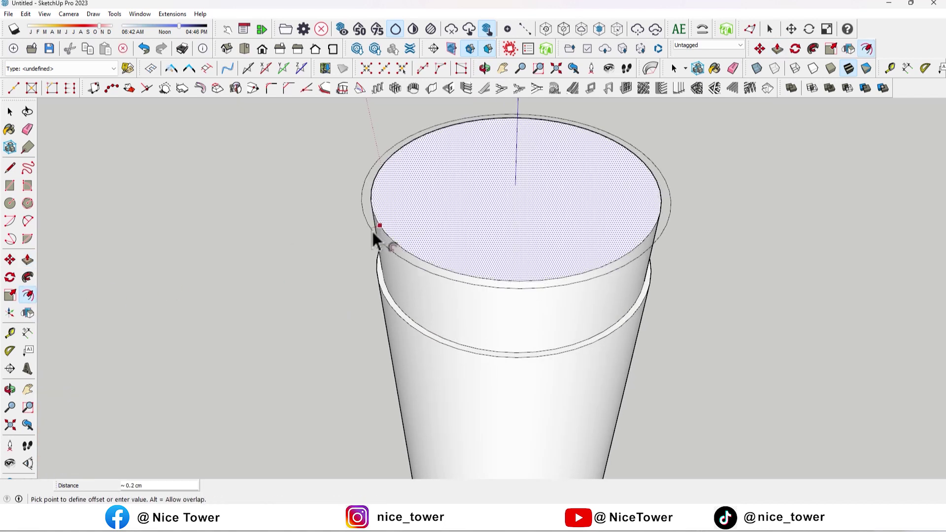
text(,2)
key(Return)
key(p)
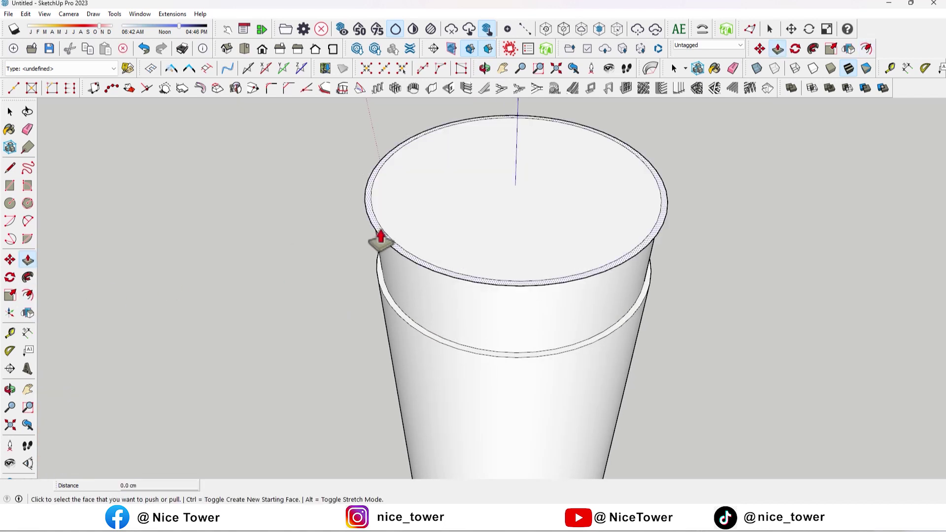
click(380, 238)
text(1)
key(Return)
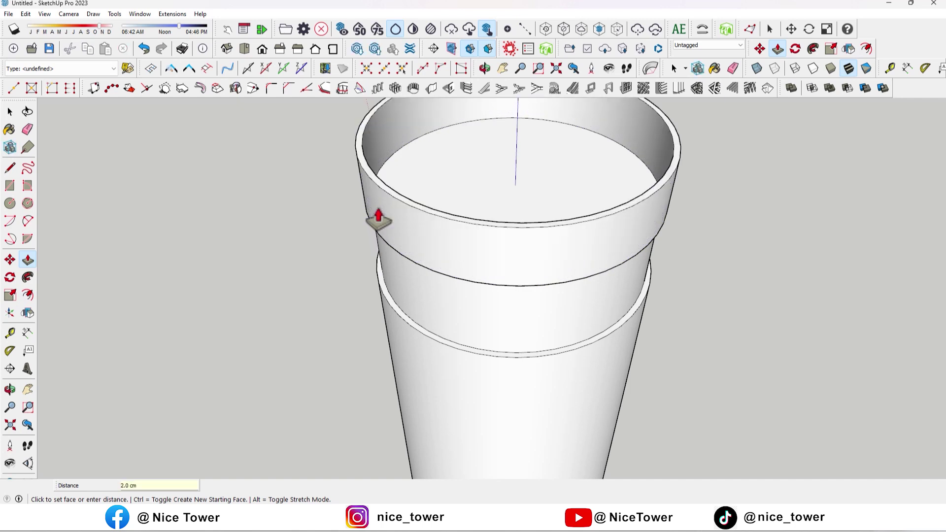
Pull the inner top face 3 cm to bring it level with the rim
mouse_move(421, 300)
middle_down()
mouse_move(427, 279)
mouse_move(412, 291)
mouse_move(401, 236)
mouse_move(411, 213)
middle_up()
click(434, 219)
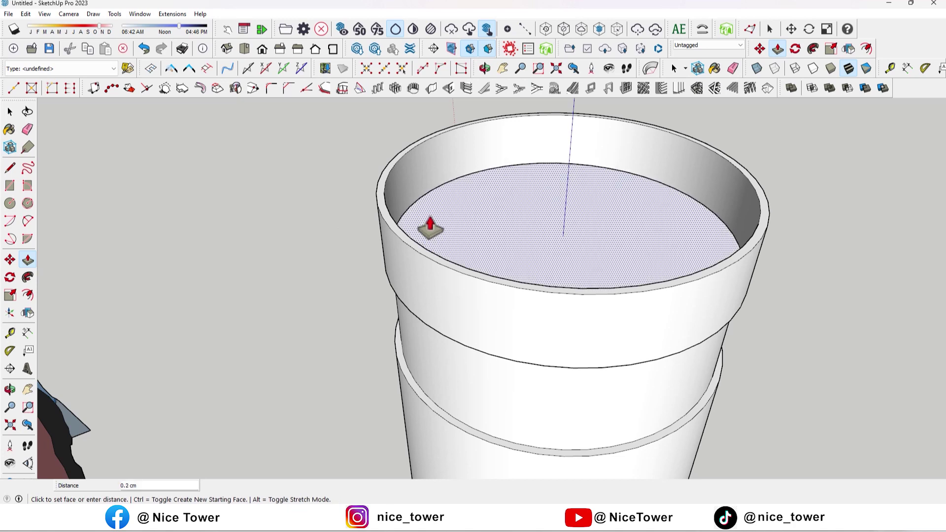
click(411, 218)
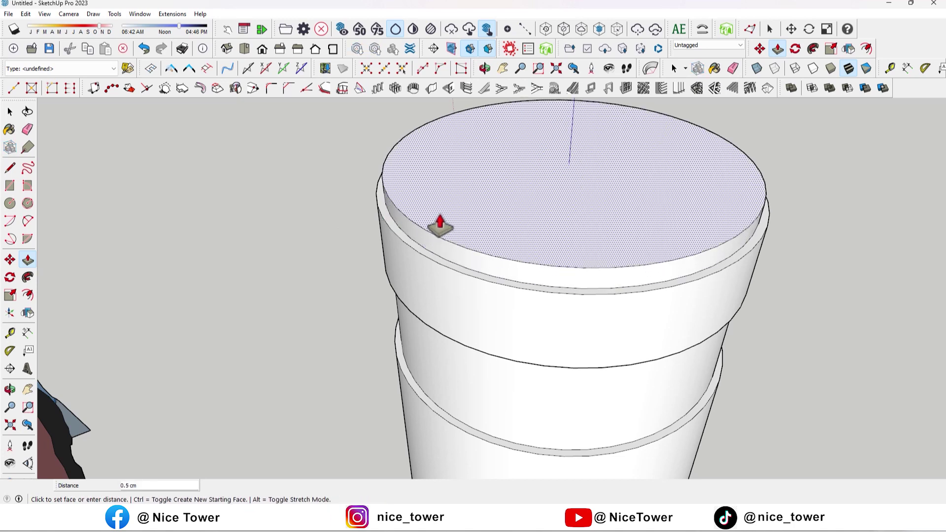
text(3)
key(Return)
scroll(460, 305, down, 5)
scroll(506, 295, down, 2)
scroll(369, 205, up, 3)
scroll(511, 260, up, 2)
scroll(485, 256, up, 2)
Offset the rim edge 0.3 and raise that thin ring into a rim around the hollow top
click(28, 294)
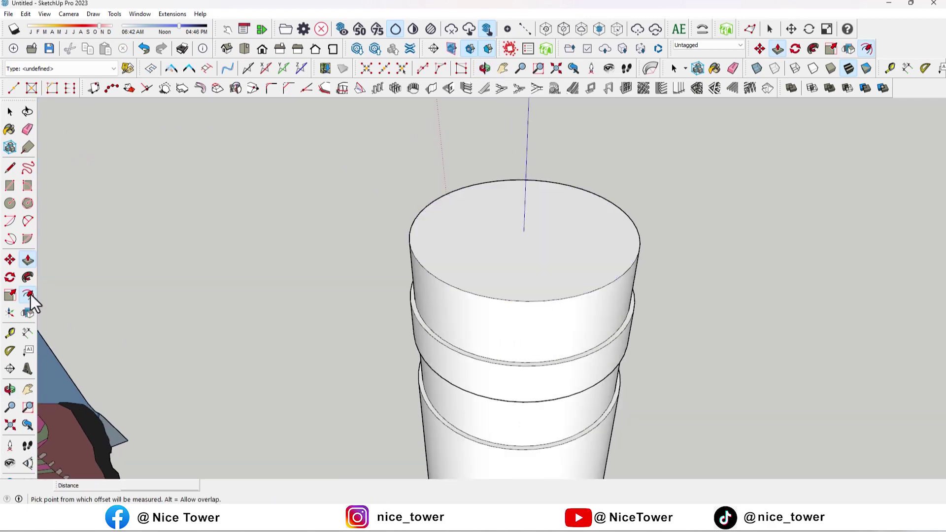
scroll(414, 246, up, 3)
click(397, 254)
text(0.3)
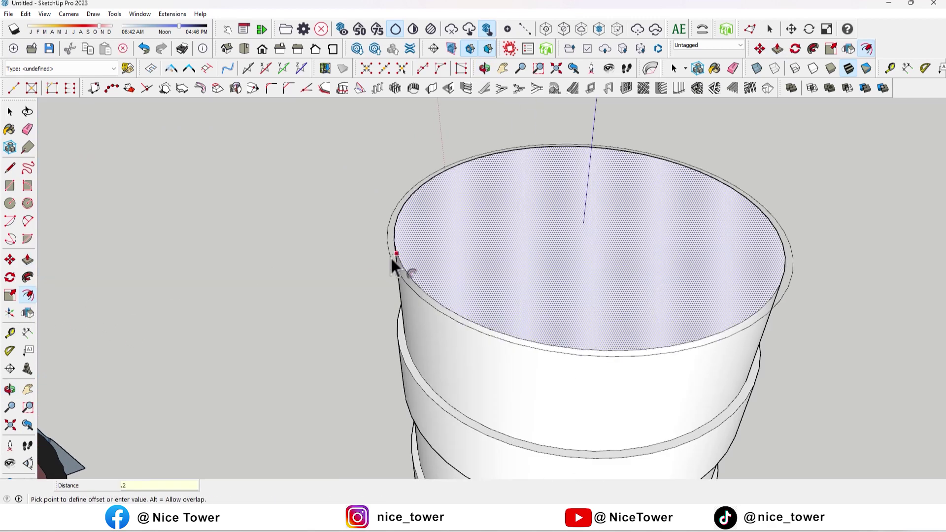
key(Return)
key(p)
click(396, 270)
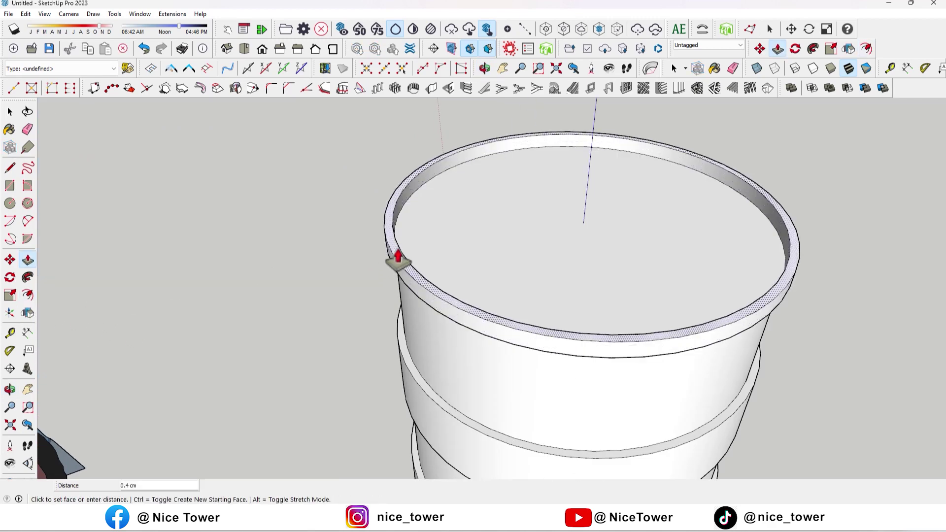
click(398, 260)
scroll(441, 302, down, 5)
scroll(452, 274, down, 5)
mouse_move(452, 274)
middle_down()
mouse_move(487, 216)
mouse_move(462, 279)
mouse_move(489, 294)
middle_up()
scroll(487, 217, down, 3)
scroll(374, 180, down, 3)
scroll(443, 211, down, 2)
key(p)
scroll(447, 211, up, 4)
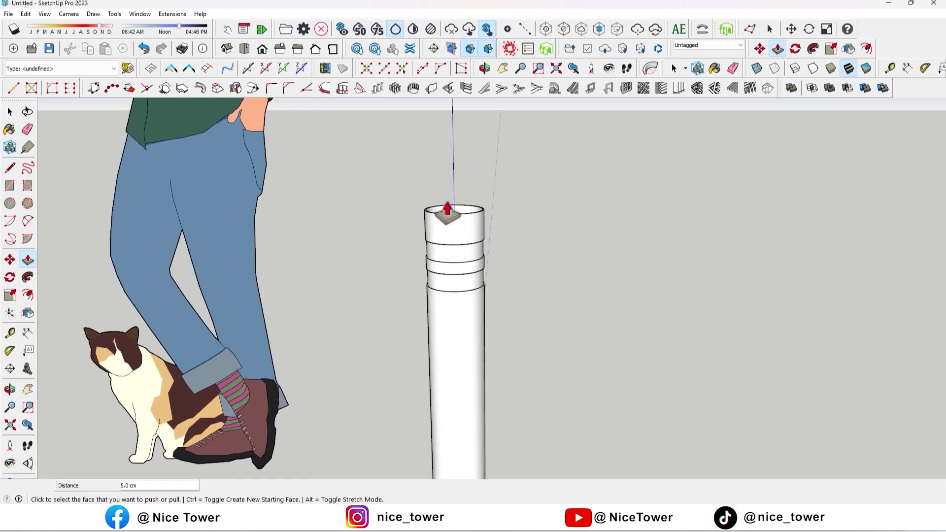
scroll(448, 212, up, 3)
mouse_move(445, 226)
middle_down()
mouse_move(442, 300)
mouse_move(432, 253)
middle_up()
Draw a two-point arc and a closing line across the rim as the dome profile
key(a)
scroll(432, 253, up, 4)
click(502, 255)
scroll(414, 264, down, 4)
scroll(521, 265, up, 3)
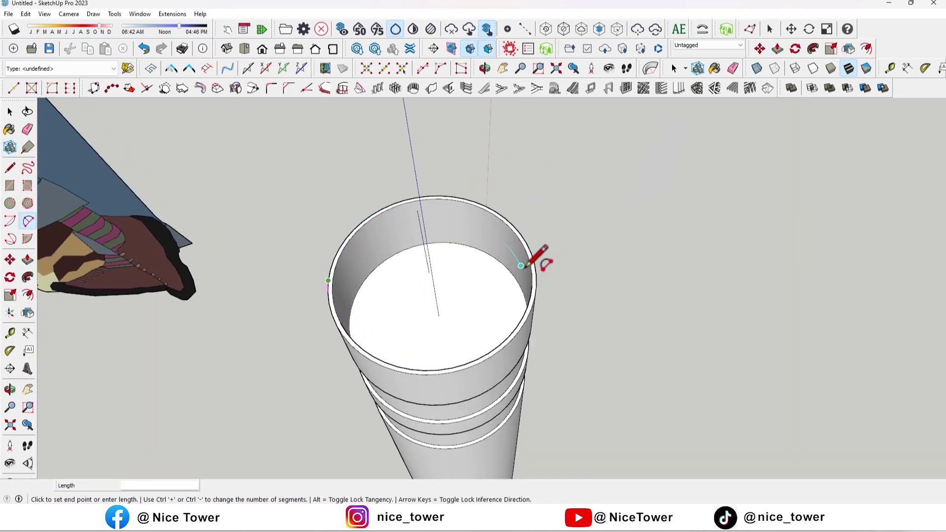
scroll(541, 264, up, 3)
middle_drag(413, 274, 390, 194)
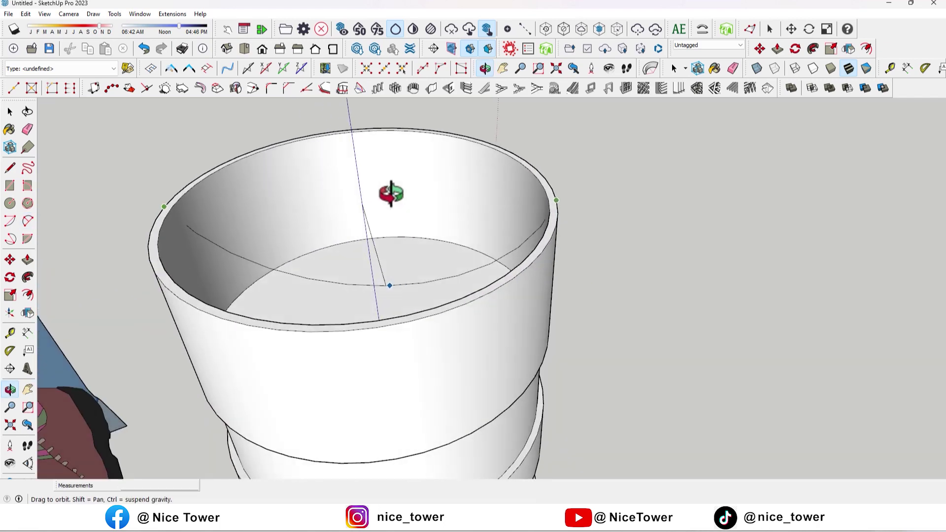
scroll(374, 204, down, 3)
scroll(377, 192, down, 2)
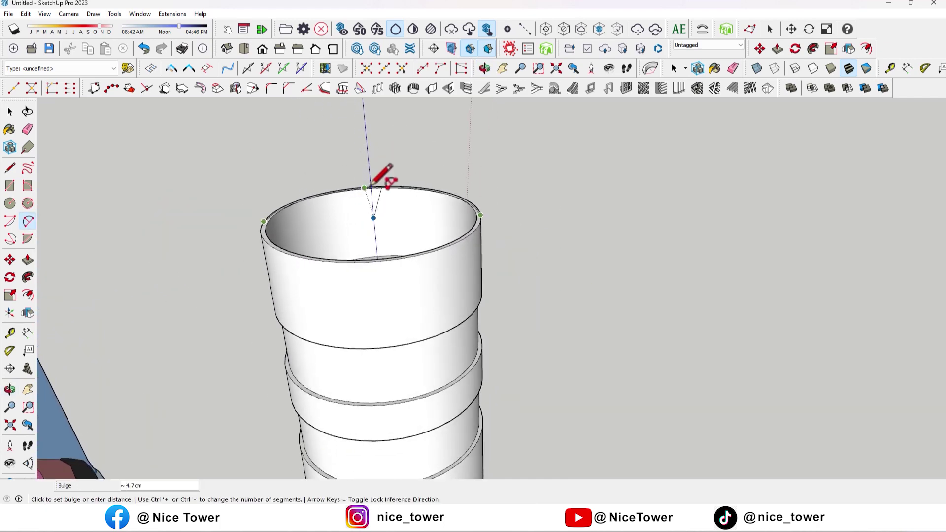
scroll(383, 177, up, 5)
scroll(386, 217, down, 3)
scroll(394, 211, down, 2)
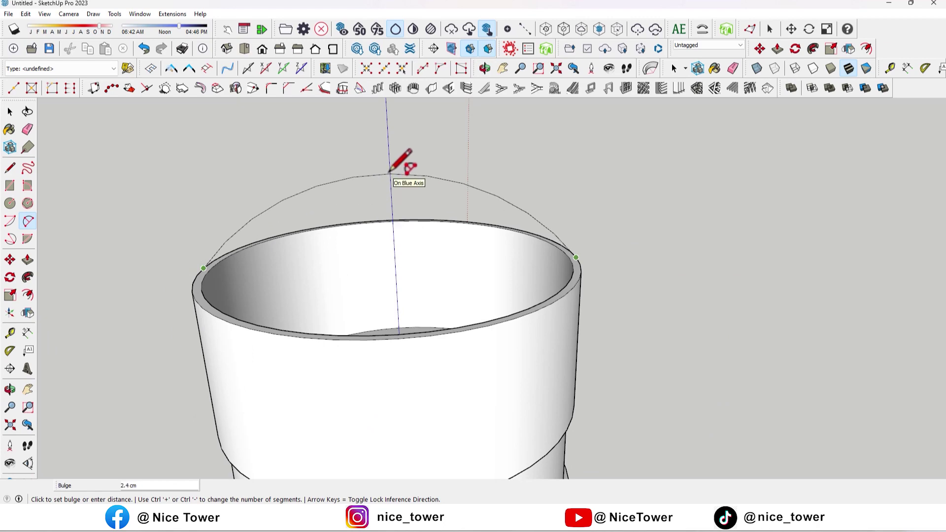
mouse_move(389, 171)
middle_down()
mouse_move(424, 260)
mouse_move(389, 251)
middle_up()
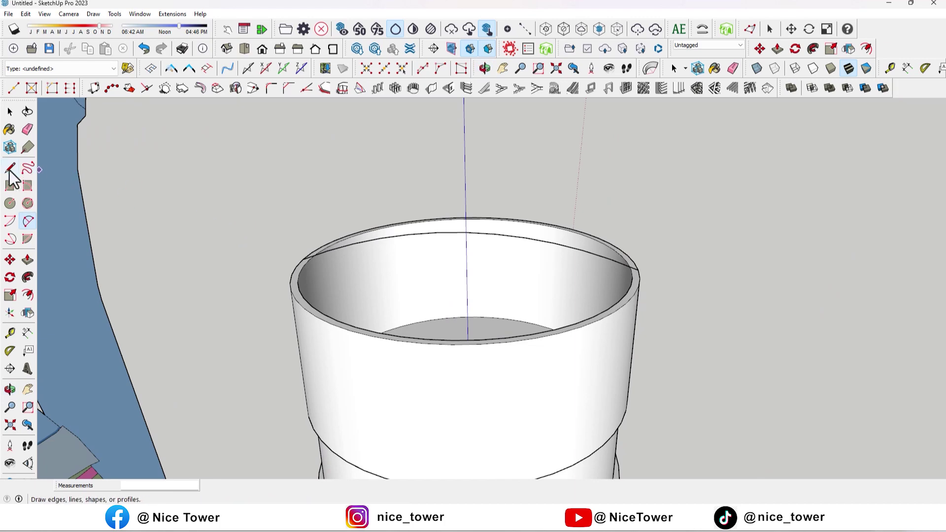
click(637, 265)
mouse_move(623, 274)
middle_down()
mouse_move(376, 274)
mouse_move(447, 312)
middle_up()
Select the rim's circular edge and sweep the arc profile around it with Follow Me
click(10, 112)
middle_drag(324, 276, 384, 312)
shift+click(376, 384)
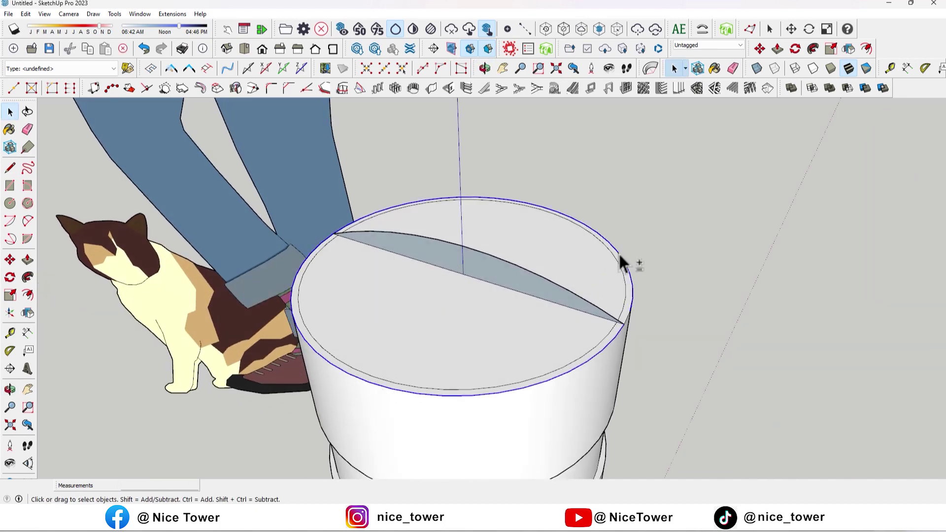
click(28, 277)
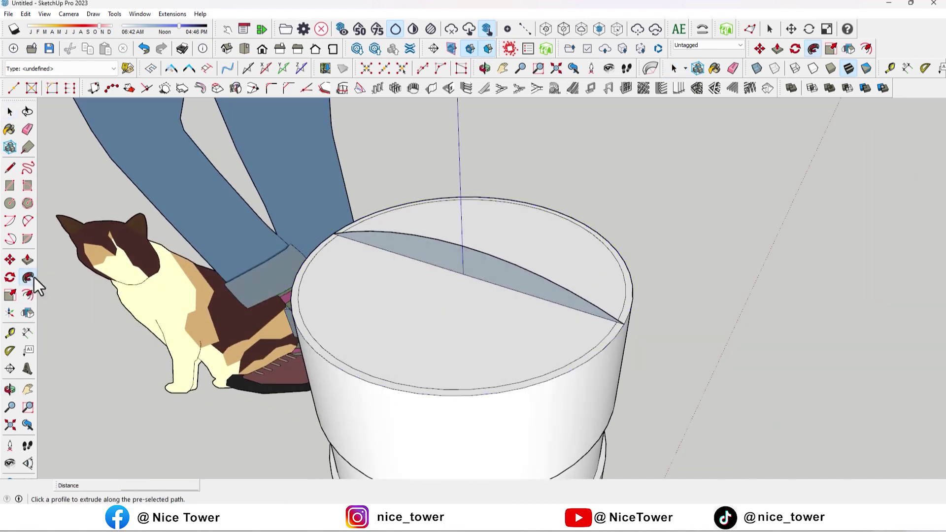
click(423, 253)
mouse_move(422, 253)
middle_down()
mouse_move(522, 175)
mouse_move(549, 231)
mouse_move(575, 243)
mouse_move(501, 328)
mouse_move(606, 285)
mouse_move(583, 240)
middle_up()
key(space)
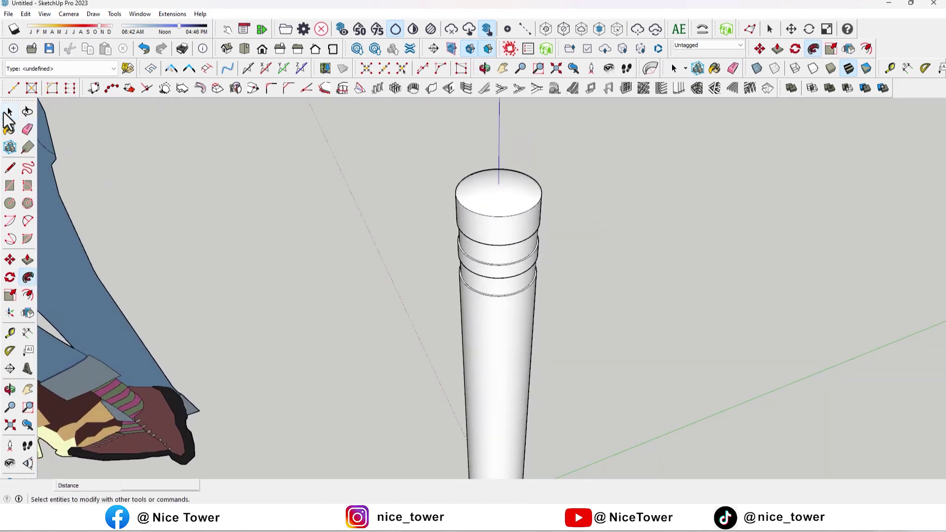
Delete the person figure and make the post a group
scroll(374, 244, down, 5)
scroll(343, 261, down, 3)
key(Delete)
middle_drag(414, 285, 493, 281)
scroll(447, 247, up, 2)
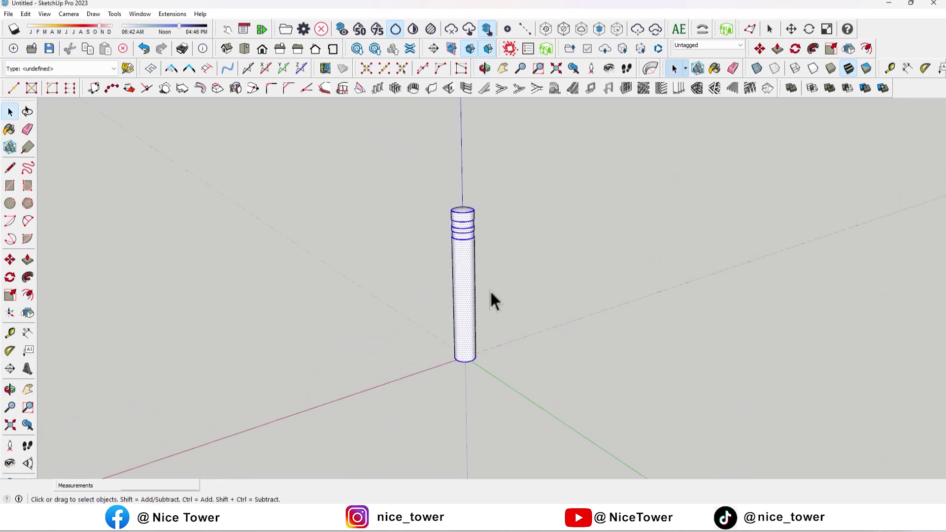
right_click(449, 244)
click(504, 330)
click(540, 278)
mouse_move(540, 279)
middle_down()
mouse_move(265, 233)
mouse_move(433, 179)
middle_up()
scroll(479, 237, up, 3)
scroll(478, 151, up, 2)
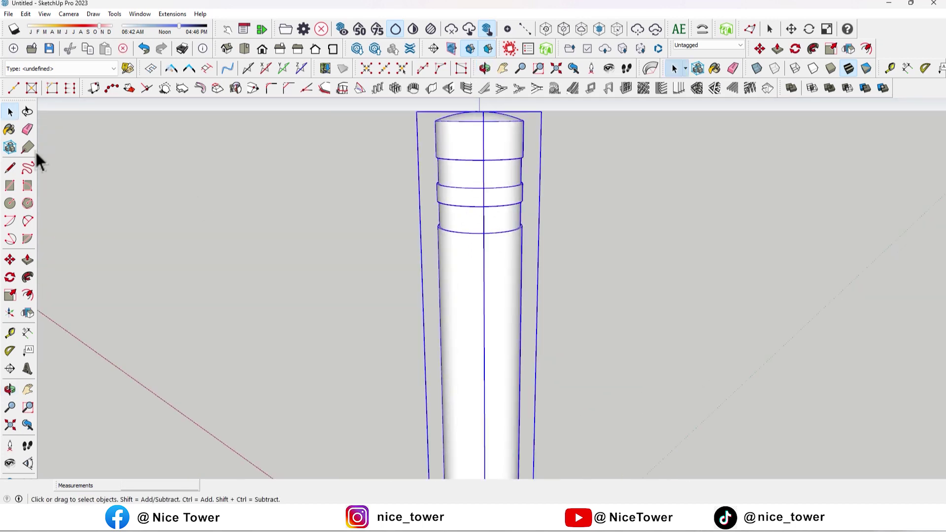
Bring up the Paint Bucket materials panel docked to the right of the model
click(9, 129)
drag(503, 89, 944, 129)
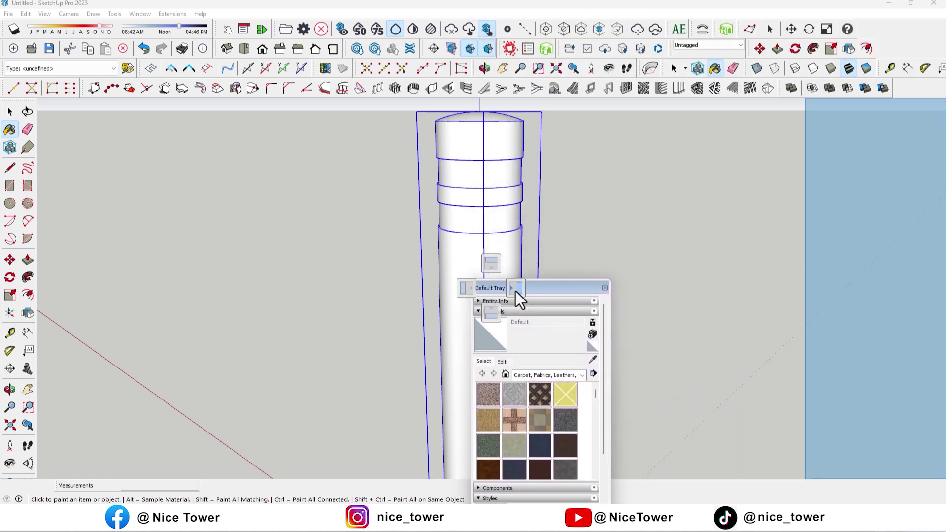
drag(944, 129, 518, 296)
scroll(598, 270, down, 3)
scroll(575, 316, down, 2)
mouse_move(575, 317)
middle_down()
mouse_move(598, 258)
mouse_move(630, 276)
mouse_move(601, 243)
middle_up()
key(space)
click(661, 289)
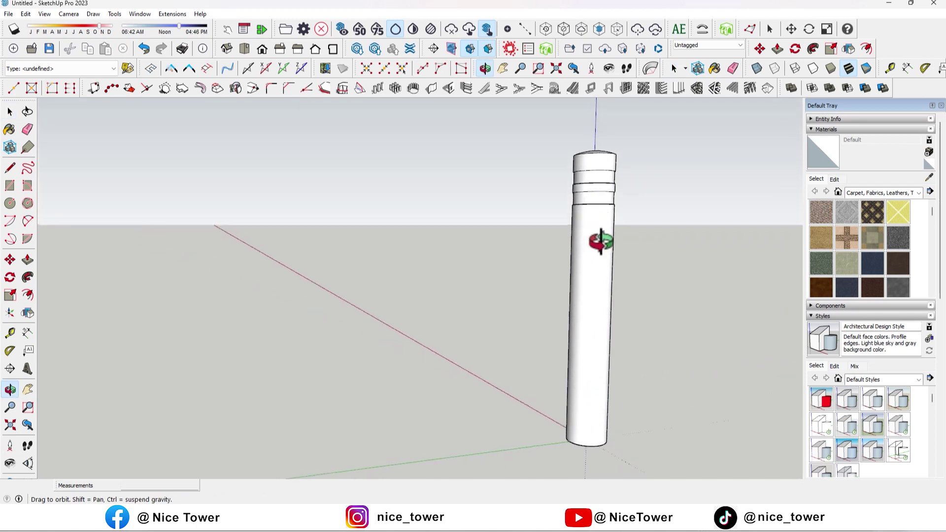
Paint the post with Metal Seamed from the Metal collection
click(857, 194)
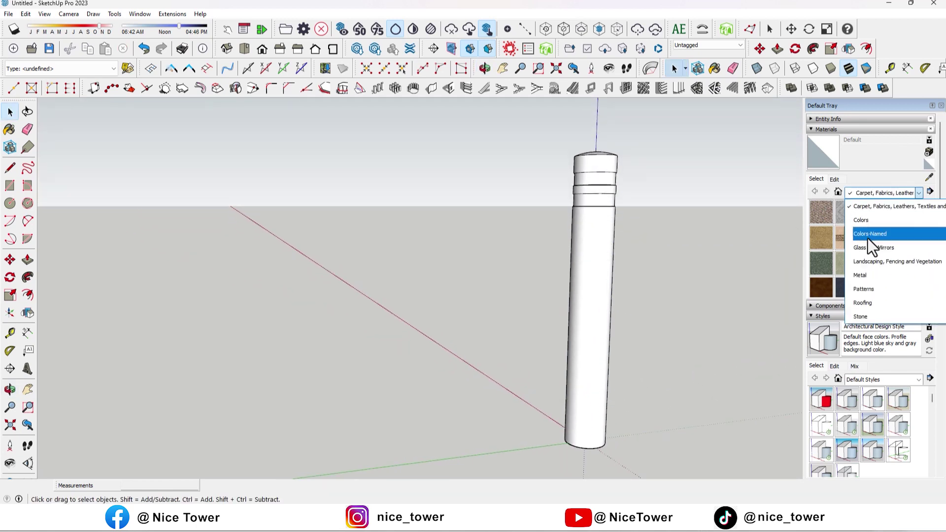
click(874, 275)
click(850, 238)
click(566, 258)
mouse_move(566, 258)
middle_down()
mouse_move(660, 228)
mouse_move(469, 213)
mouse_move(448, 226)
mouse_move(466, 224)
middle_up()
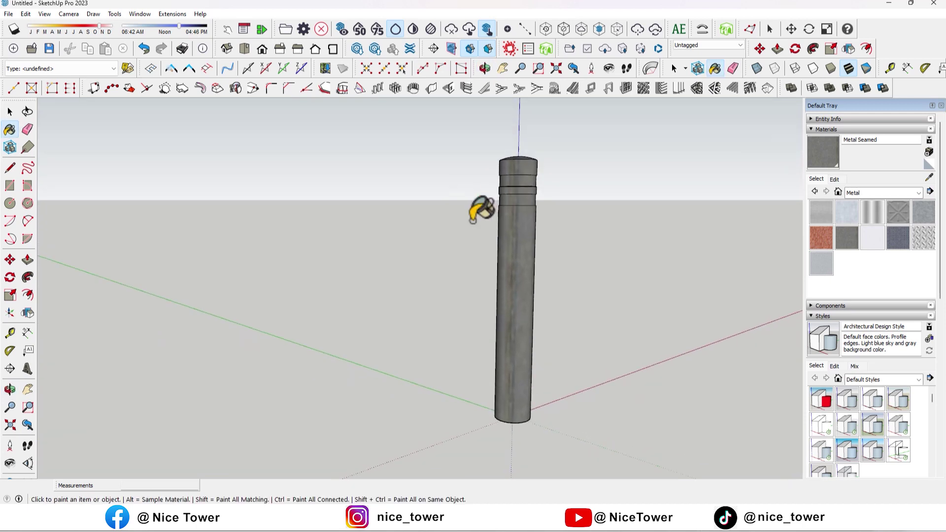
scroll(476, 197, up, 3)
Inside the post's group, paint the upper and lower bands pale yellow Color E02
click(519, 181)
double_click(531, 178)
click(861, 195)
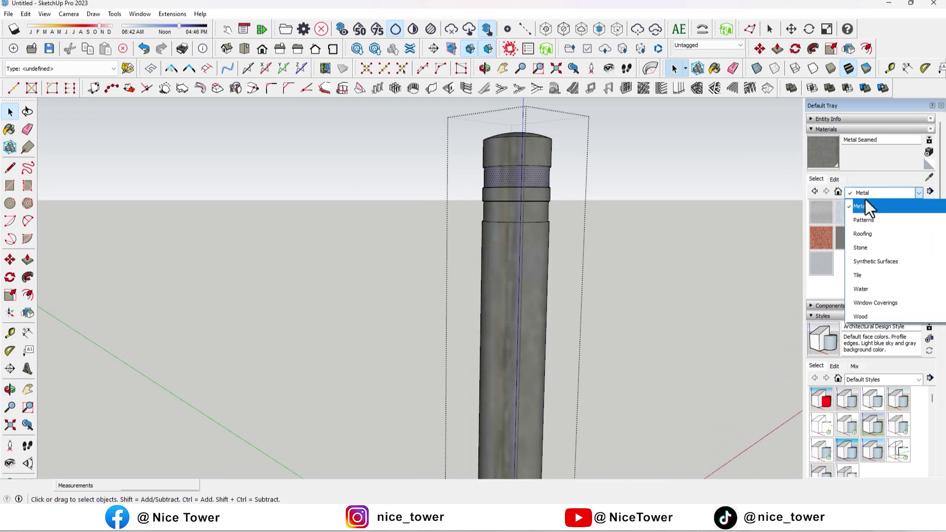
scroll(882, 283, up, 2)
scroll(882, 283, up, 2)
click(878, 245)
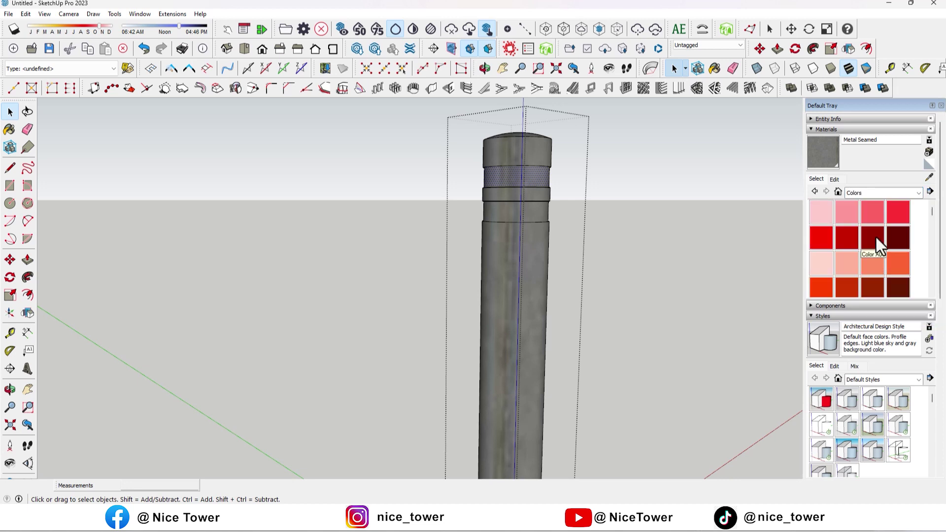
scroll(874, 238, down, 3)
click(853, 238)
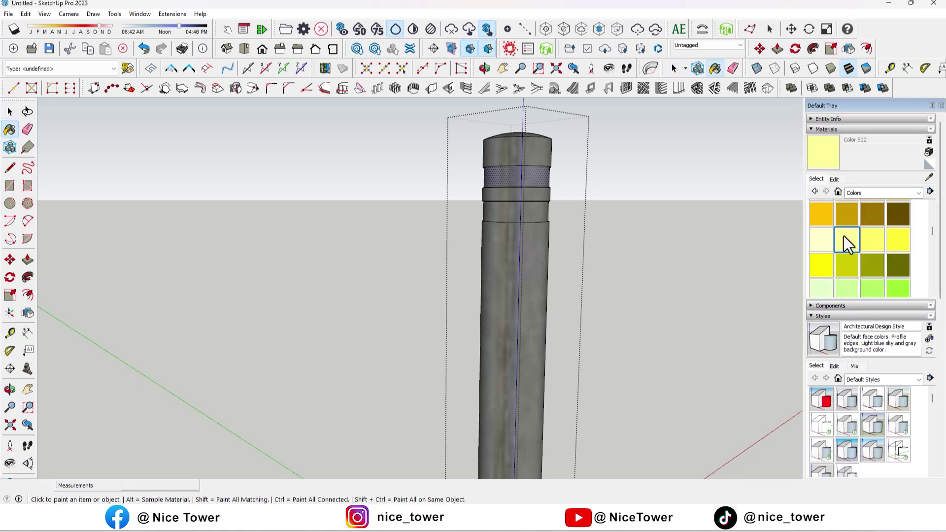
click(541, 175)
click(515, 197)
mouse_move(515, 197)
middle_down()
mouse_move(553, 217)
mouse_move(350, 340)
middle_up()
scroll(350, 340, down, 5)
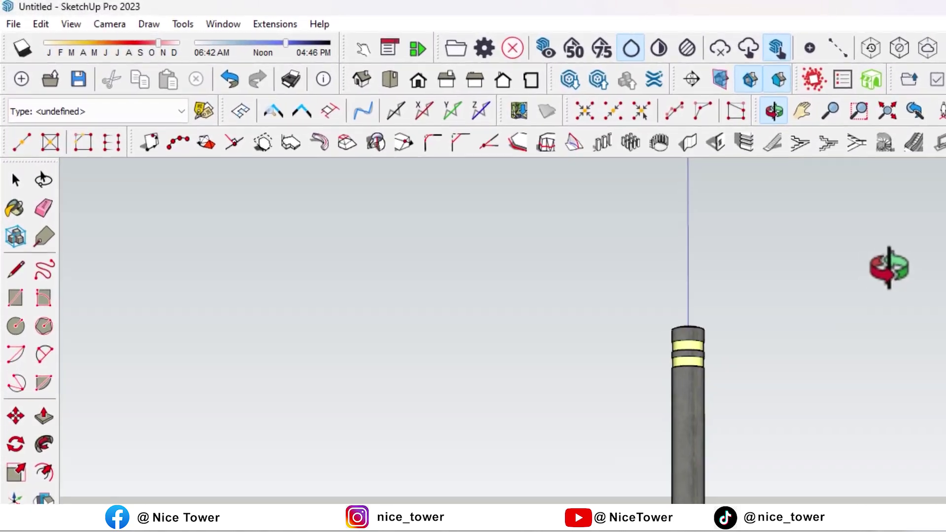
Return to the Select tool and open the File menu
key(space)
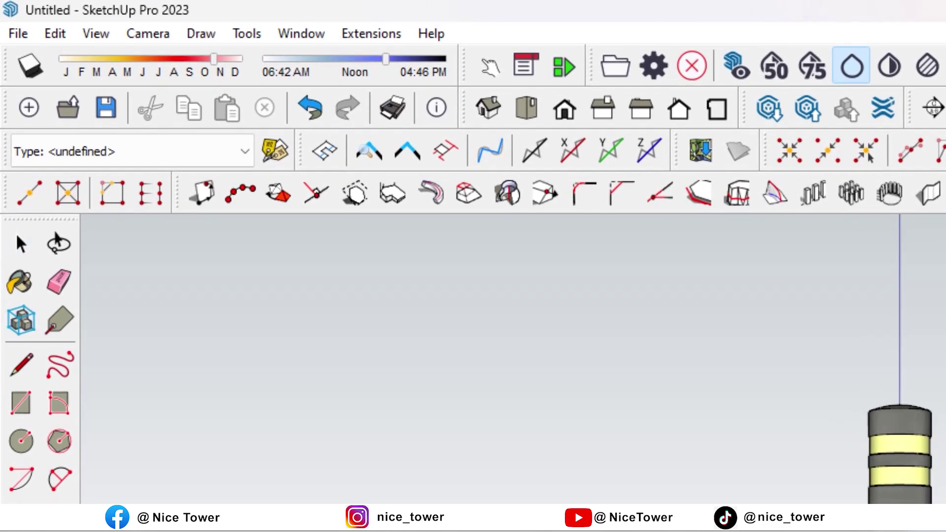
key(space)
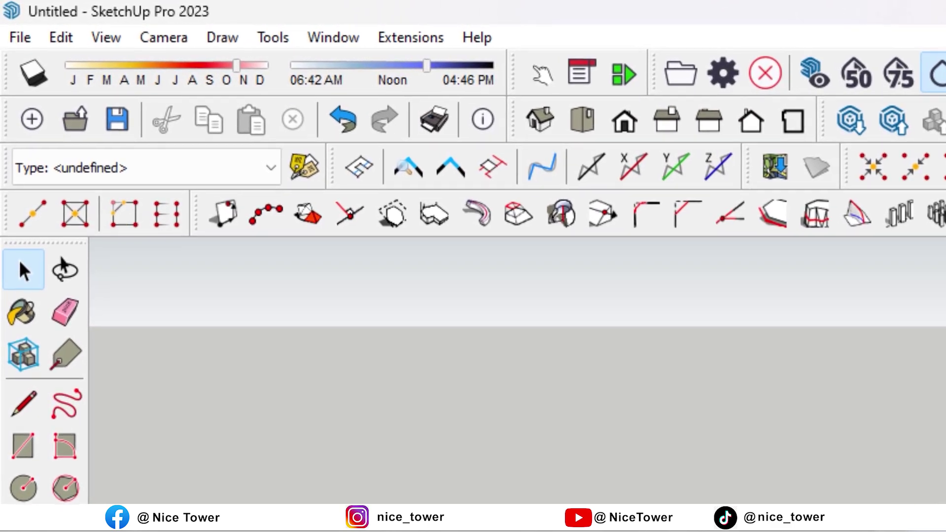
click(21, 38)
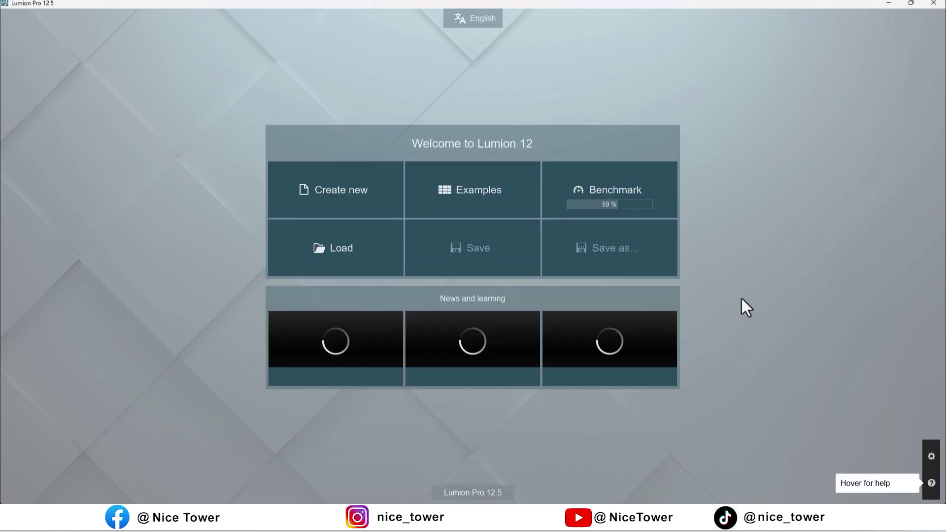
Load the Kaufmann pool-house garden project from the Examples
click(471, 204)
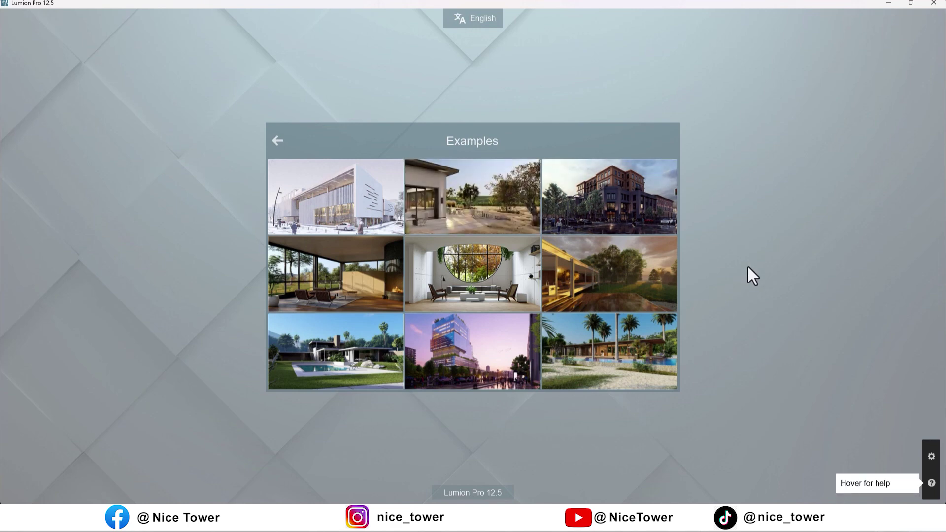
mouse_move(335, 351)
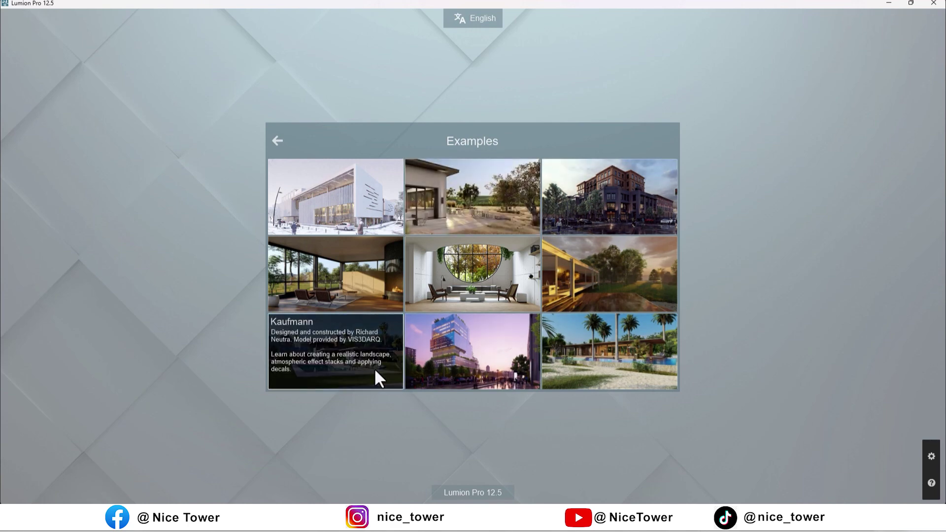
click(374, 378)
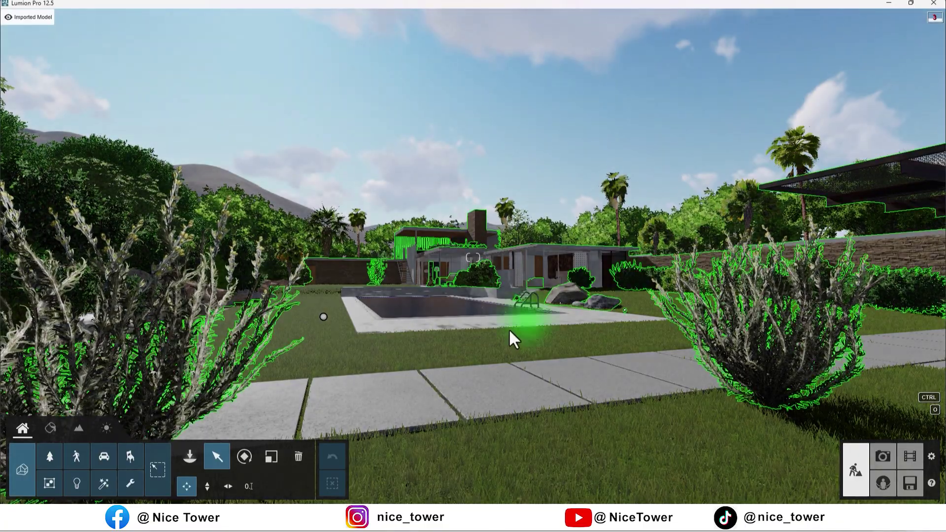
Move the camera to view the pool side-on with the house behind
right_drag(504, 335, 508, 333)
key(w)
mouse_move(472, 257)
right_down()
mouse_move(443, 257)
mouse_move(472, 335)
right_up()
key(d)
key(a)
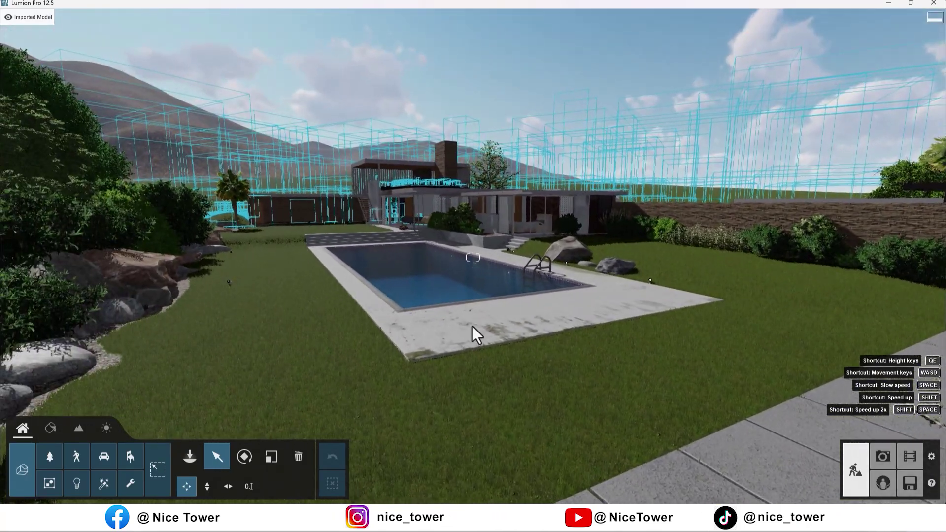
Import S.skp as 'landscape lighting' and place it on the lawn by the pool
key(ctrl)
click(21, 469)
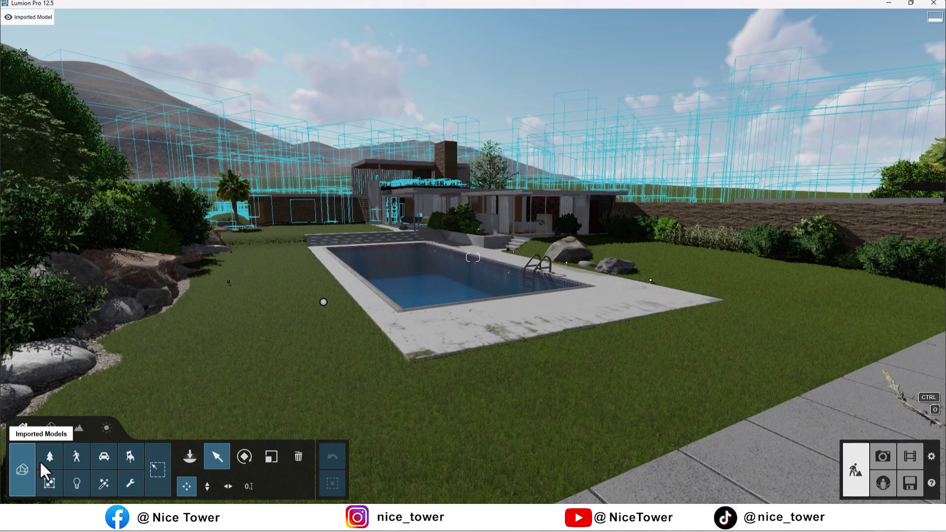
click(188, 456)
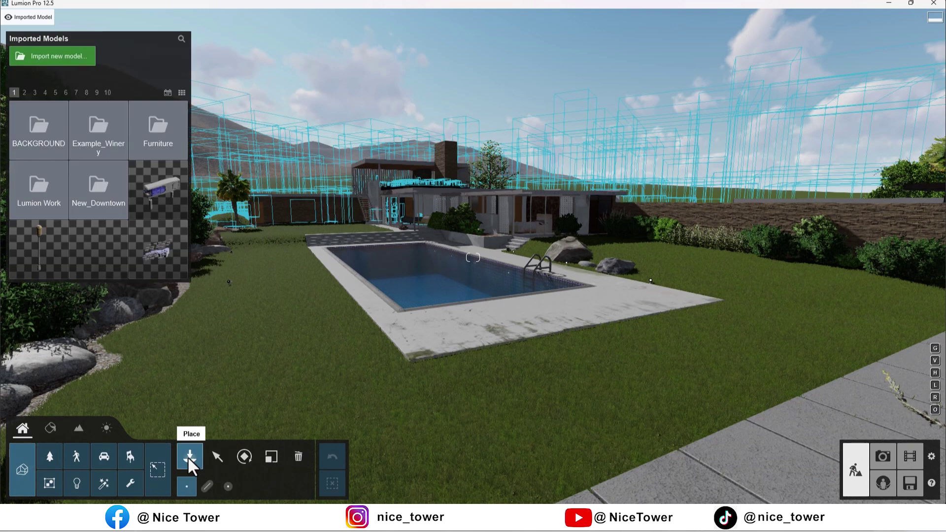
click(56, 60)
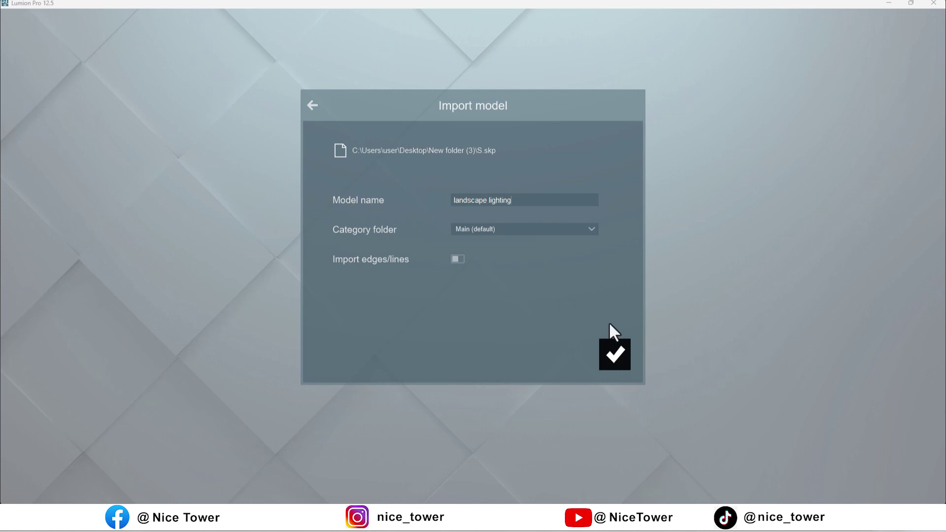
click(614, 360)
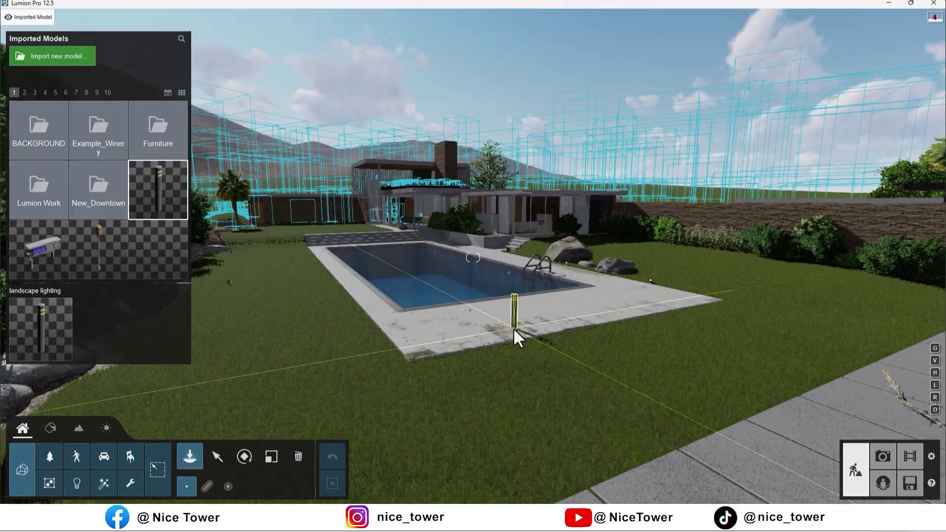
click(513, 327)
right_drag(489, 389, 567, 389)
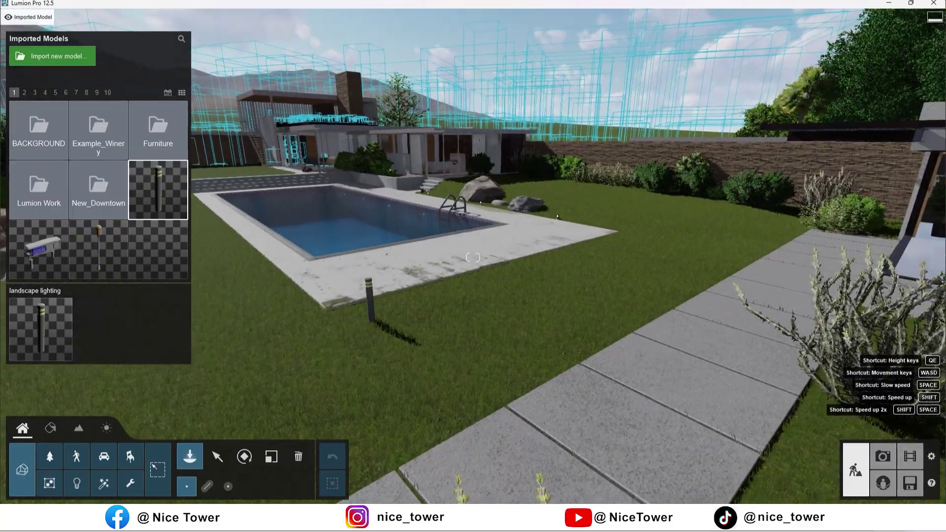
Turn toward the paved path and place a bollard lamp on the lawn beside it
right_drag(472, 257, 616, 258)
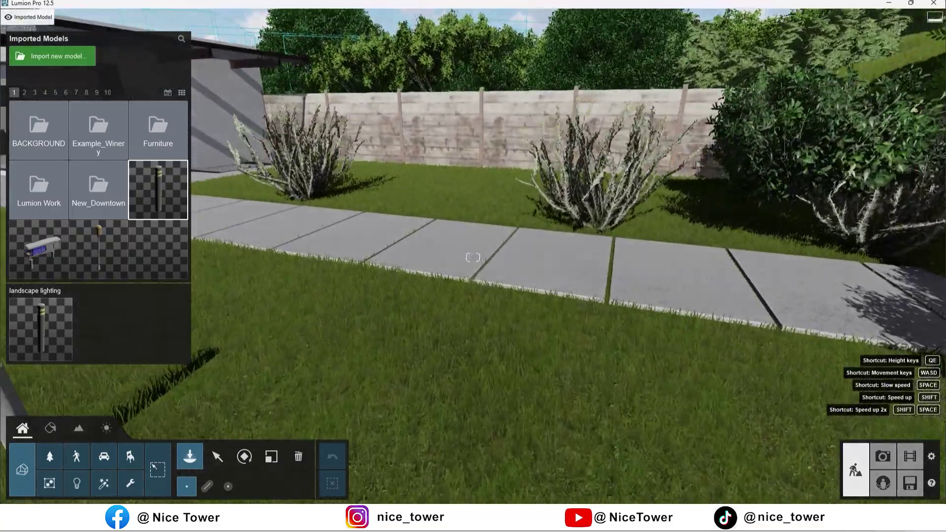
right_drag(473, 257, 436, 379)
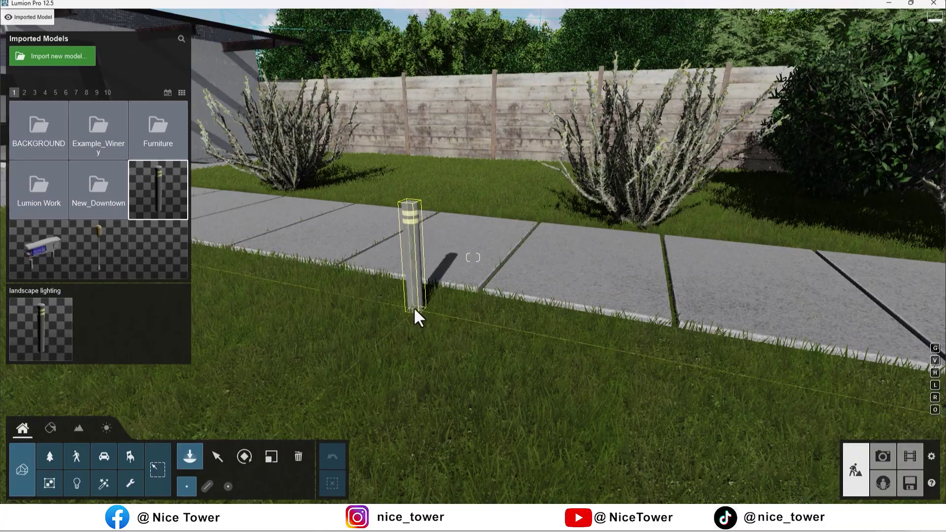
click(413, 303)
Select the newly placed bollard and orbit the camera around it toward the pool
click(217, 456)
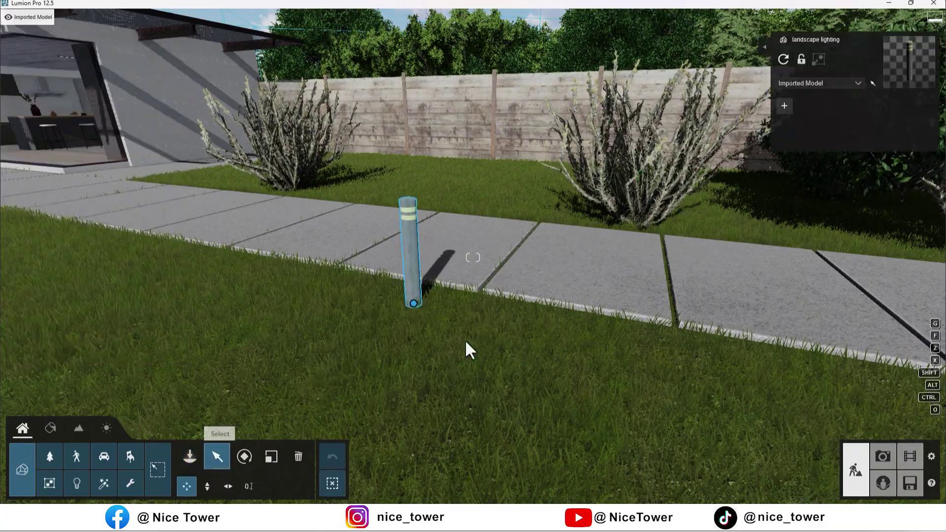
right_drag(521, 352, 434, 352)
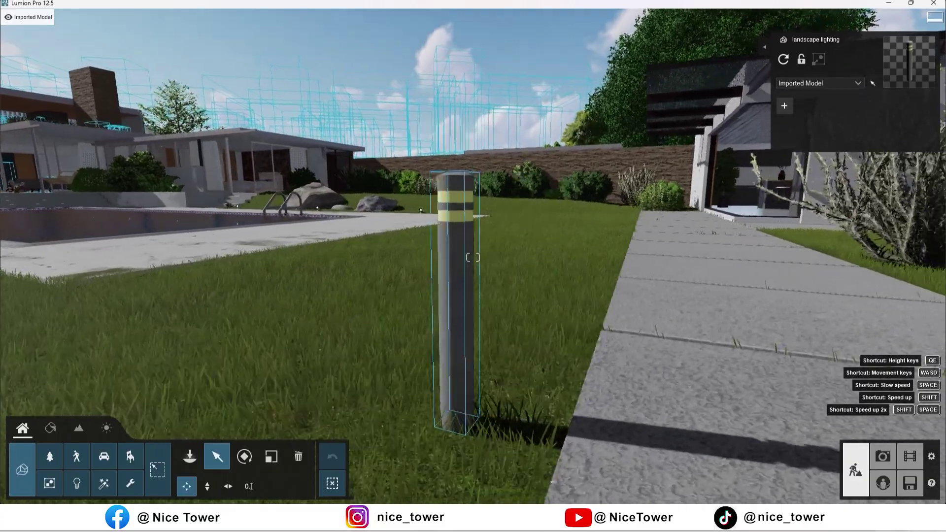
right_drag(472, 257, 345, 257)
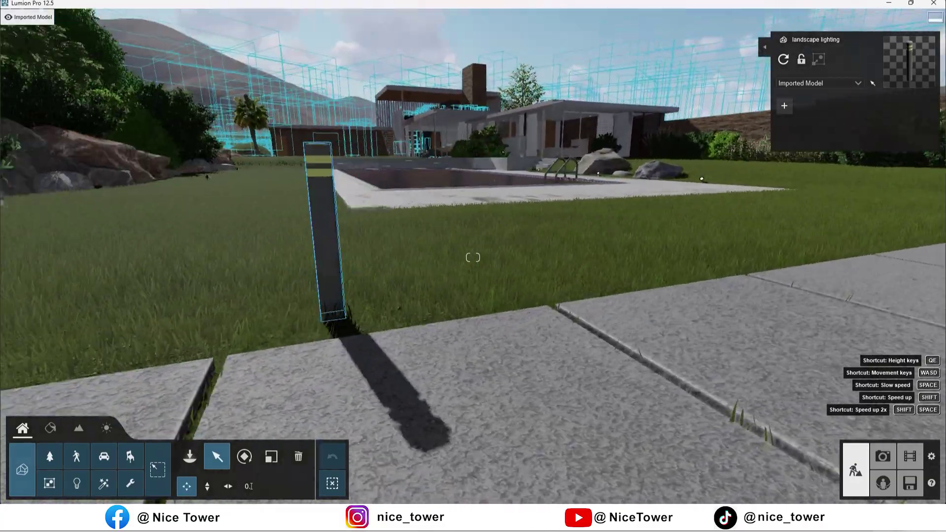
right_drag(473, 258, 567, 257)
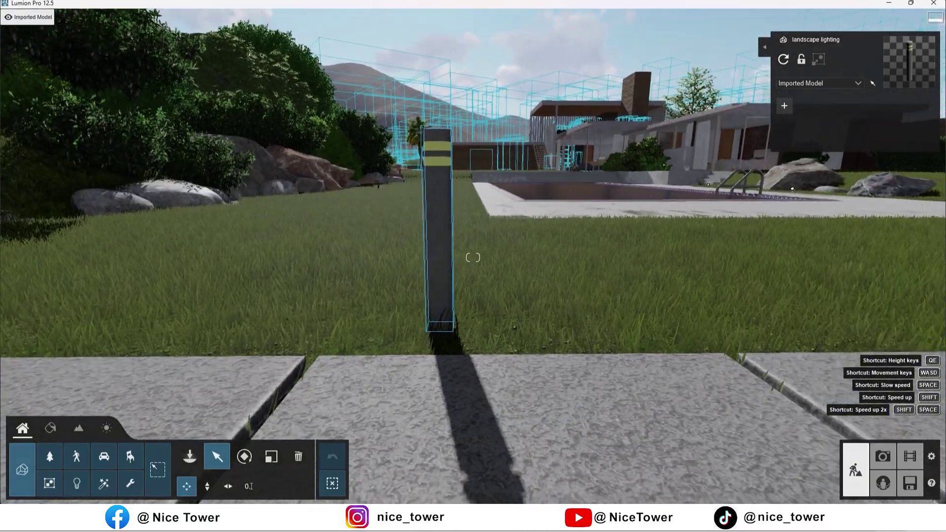
right_drag(472, 257, 345, 257)
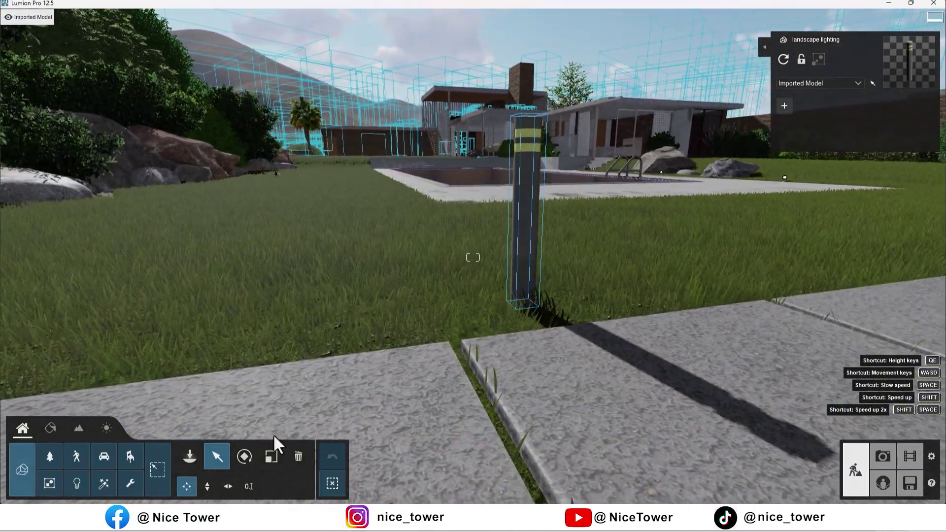
Drag the Weather sun height down until the sky turns deep-blue dusk
click(99, 426)
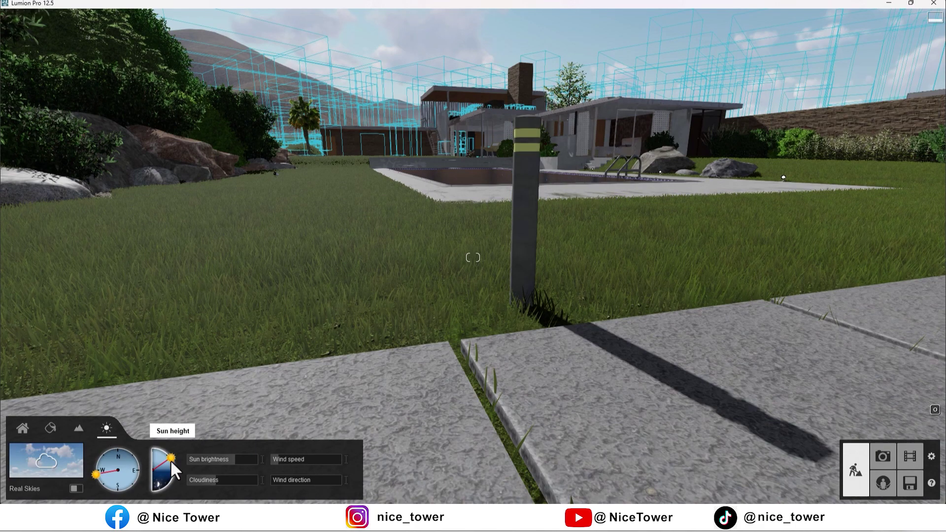
drag(171, 459, 171, 468)
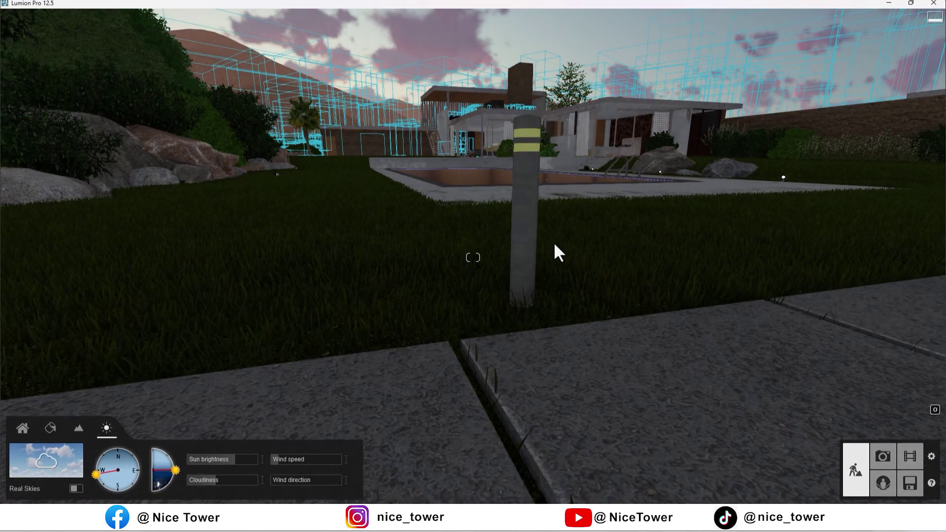
right_drag(554, 242, 562, 232)
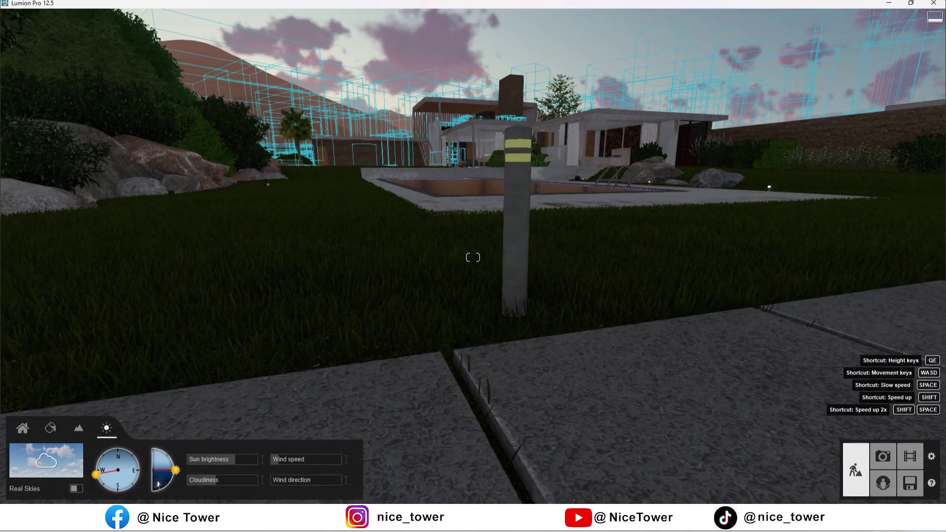
drag(176, 462, 172, 474)
right_drag(460, 300, 482, 315)
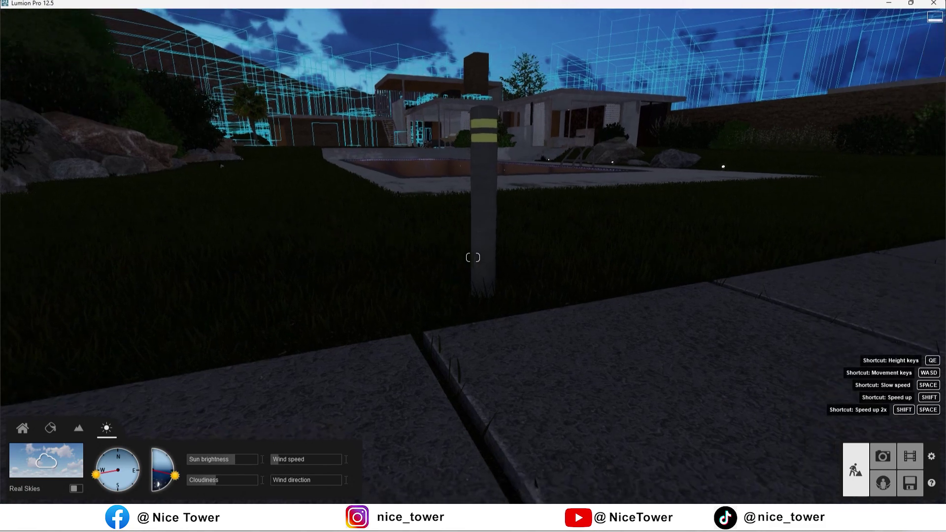
Reframe the camera closer to the bollard and select an empty shot slot for the Terrace view
mouse_move(472, 257)
right_down()
mouse_move(497, 247)
mouse_move(344, 261)
right_up()
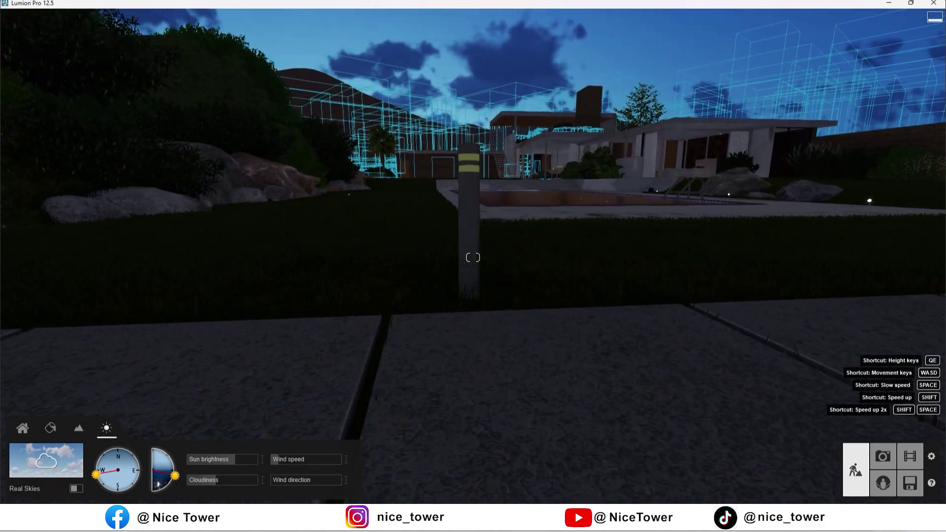
key(w)
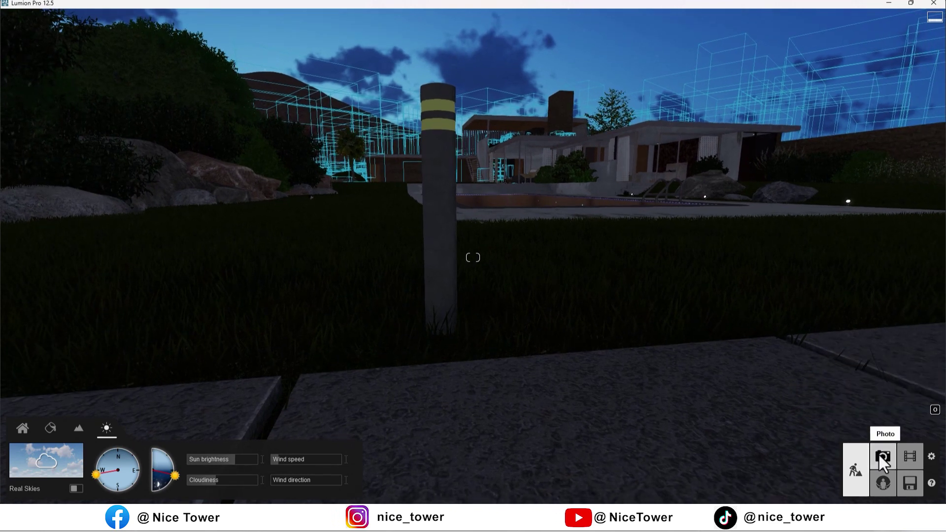
click(600, 433)
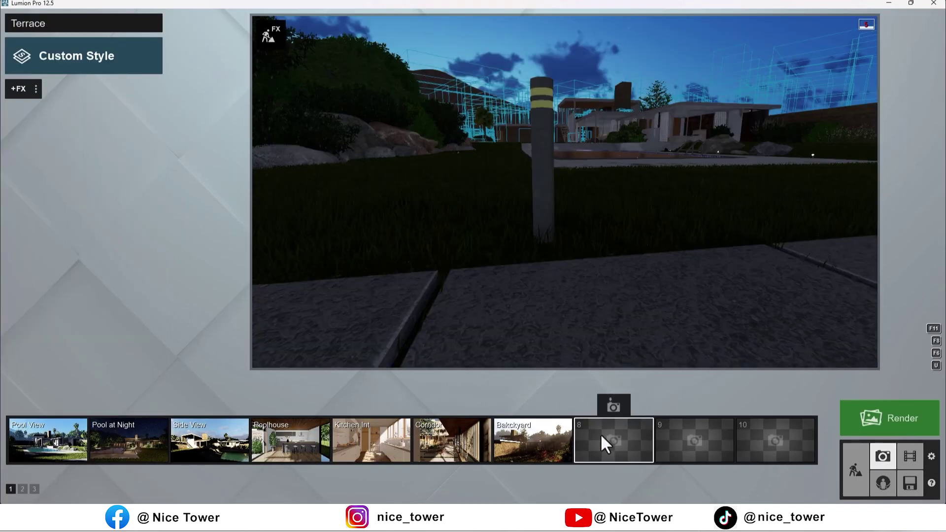
Store the bollard view as the Terrace shot and the house-and-pool view as the Corridor shot
right_drag(560, 193, 565, 192)
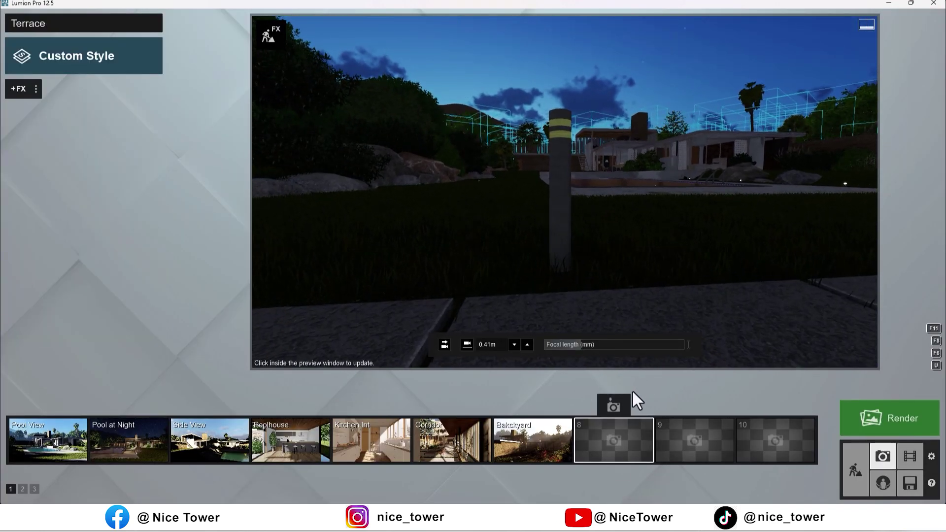
click(613, 406)
right_drag(536, 229, 564, 192)
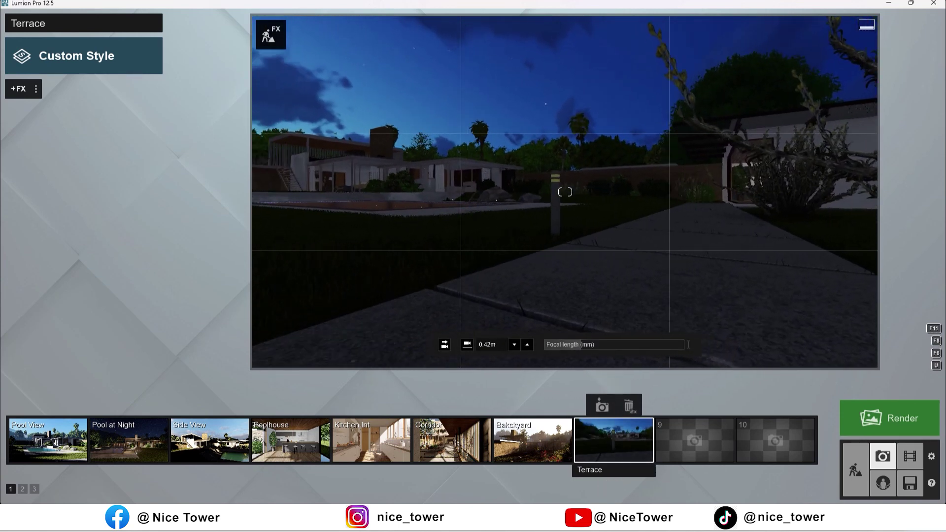
right_drag(564, 192, 537, 351)
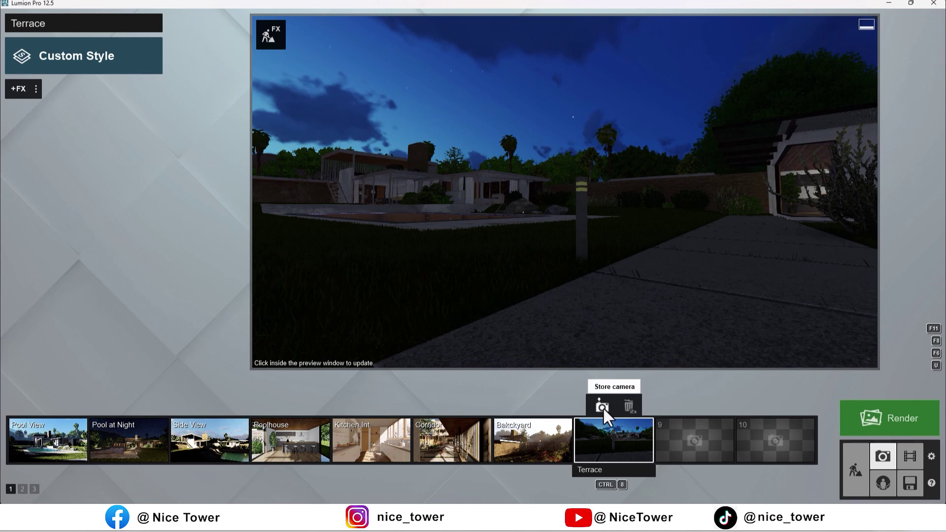
click(688, 407)
Render the Terrace shot as a Desktop 1920x1080 photo and close the result
click(611, 436)
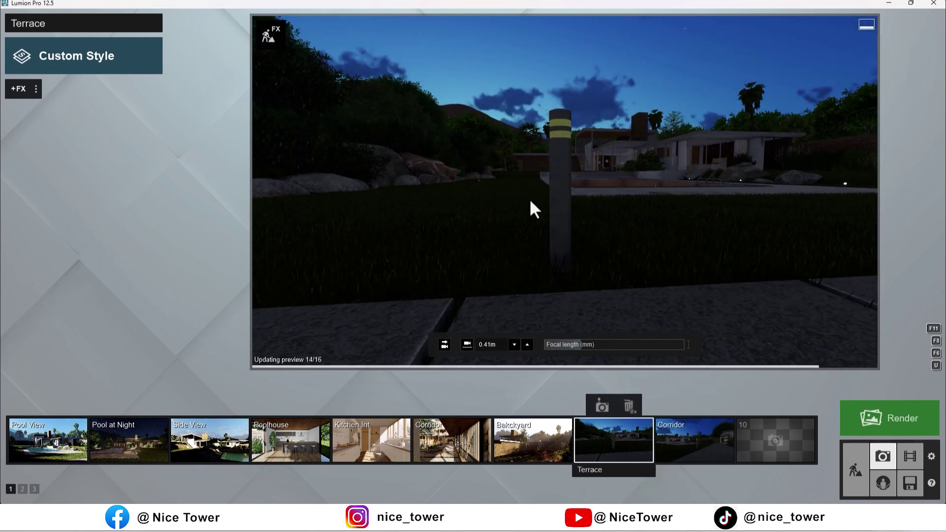
click(867, 414)
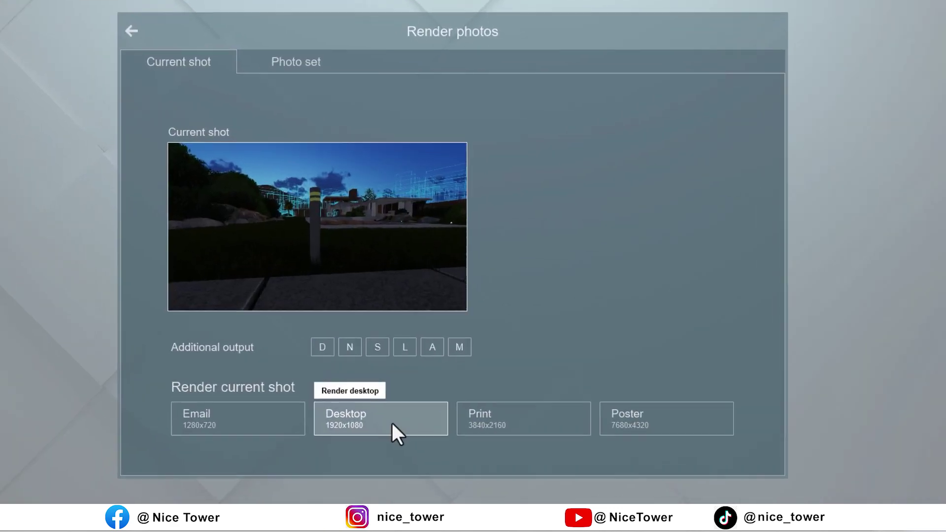
click(414, 395)
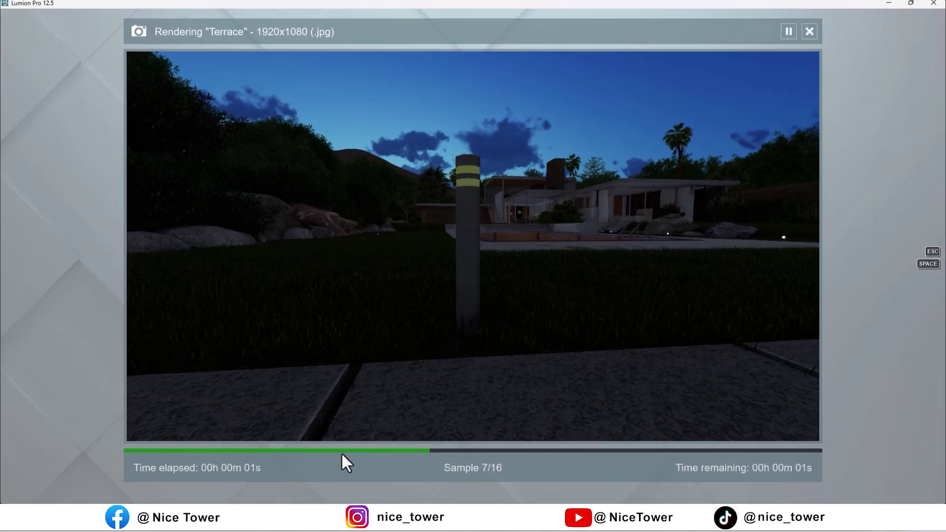
click(742, 422)
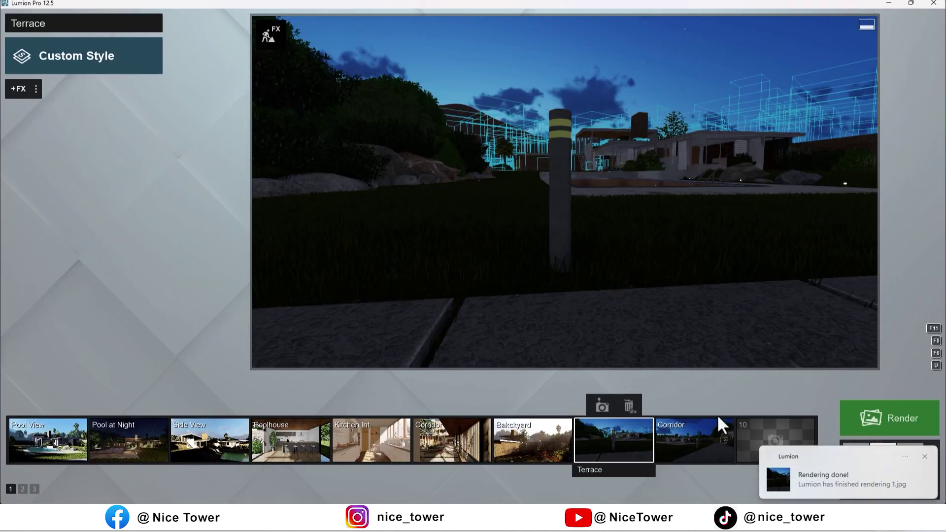
click(695, 448)
Move the camera closer to the bollard and update the Corridor shot with this view
key(w)
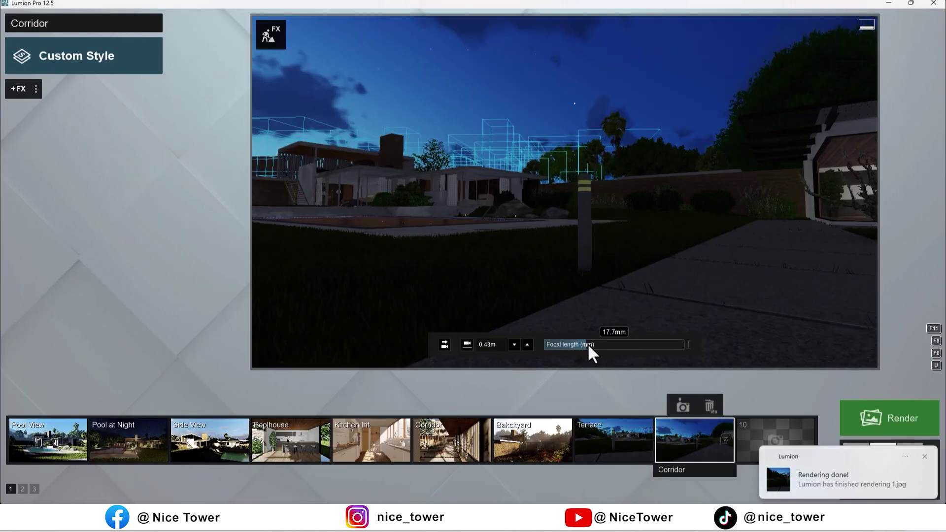
right_drag(600, 344, 608, 370)
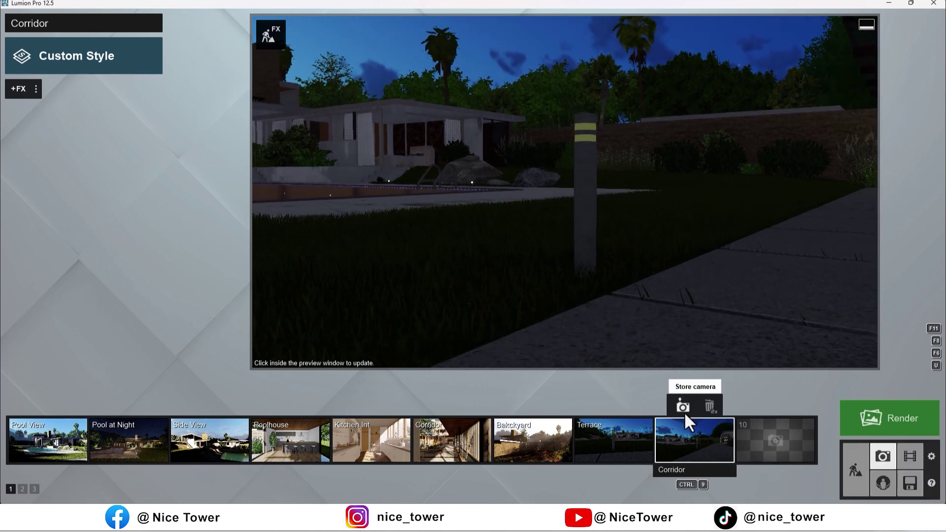
click(684, 408)
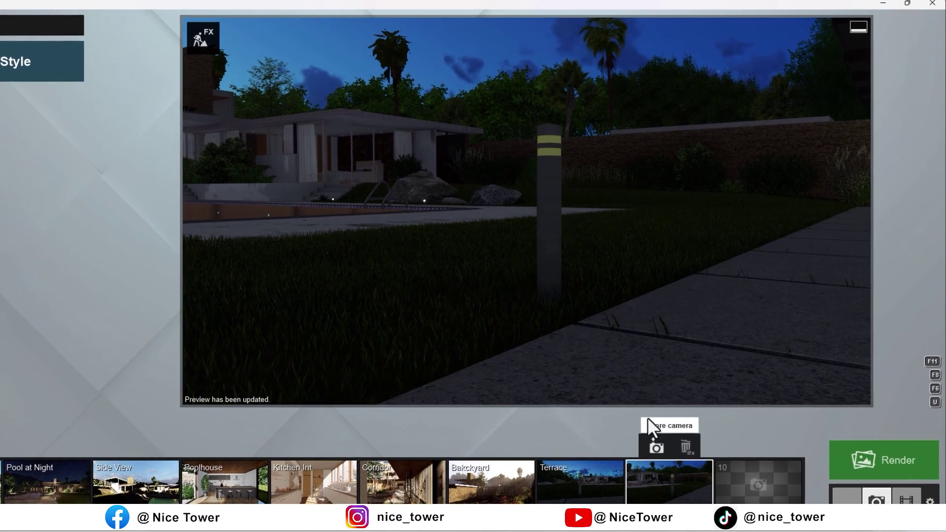
Render the Corridor shot as a Desktop 1920x1080 photo, then return to Build mode
click(871, 458)
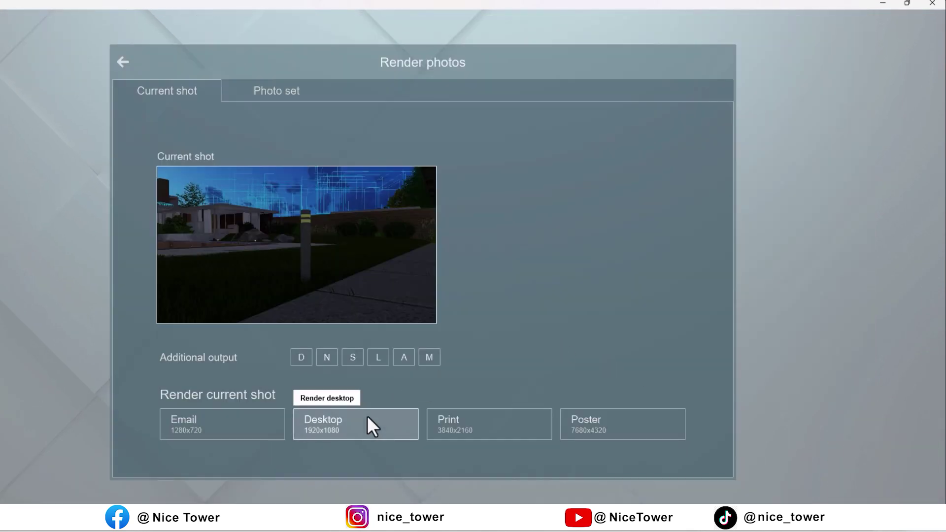
click(367, 418)
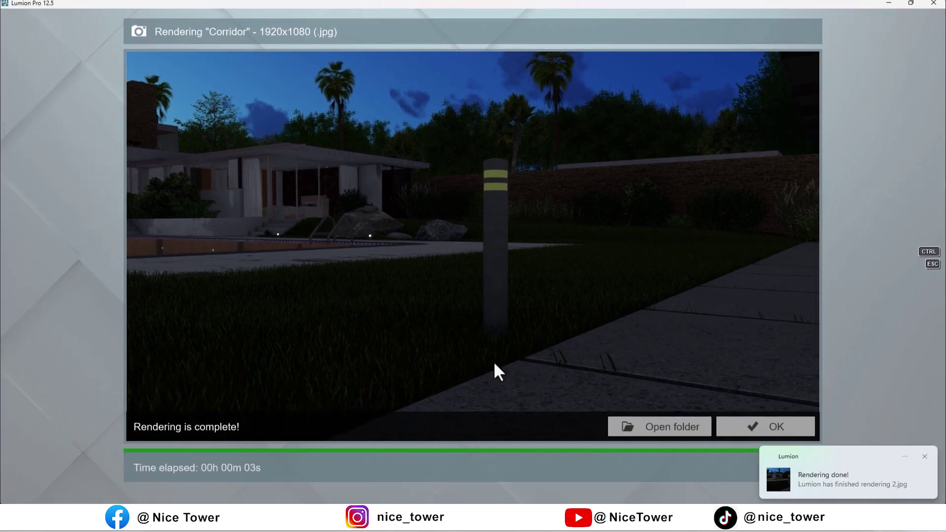
click(723, 427)
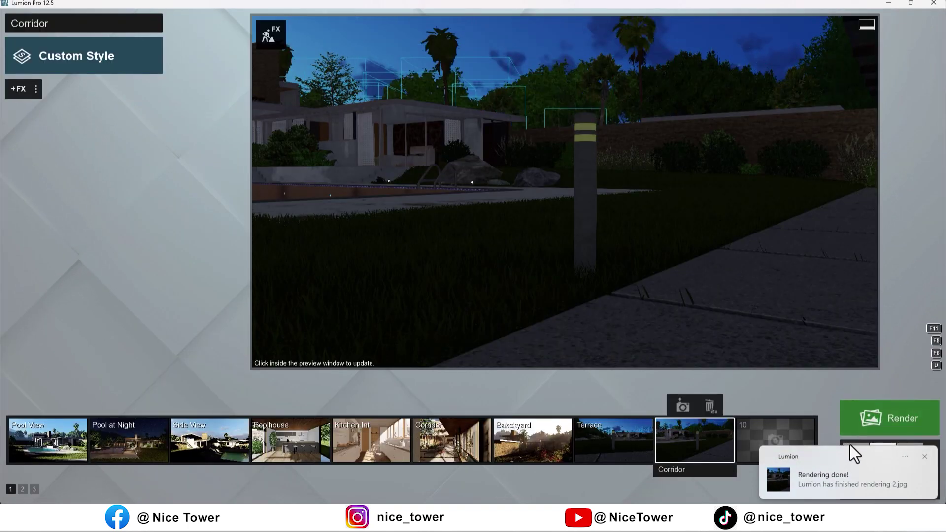
click(925, 457)
click(853, 466)
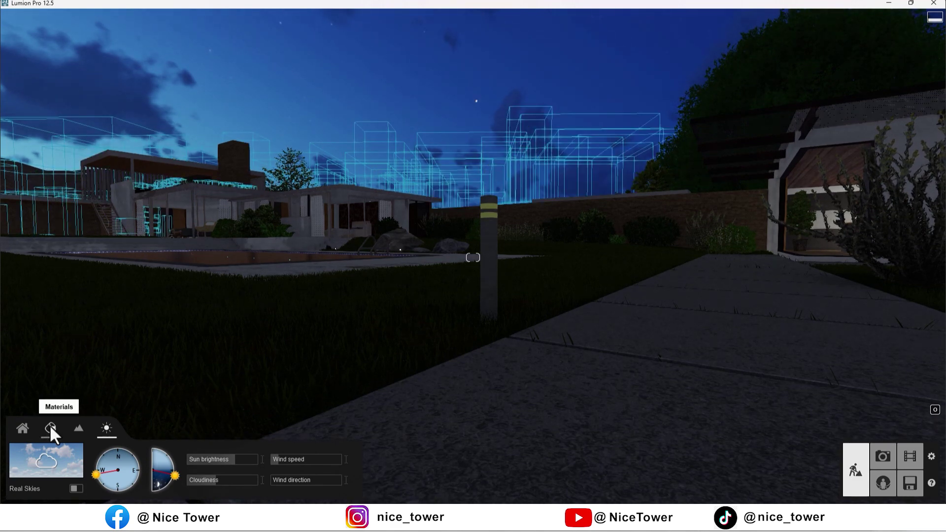
Select the bollard body in the Materials tab and browse the Outdoor > Metal library
click(49, 424)
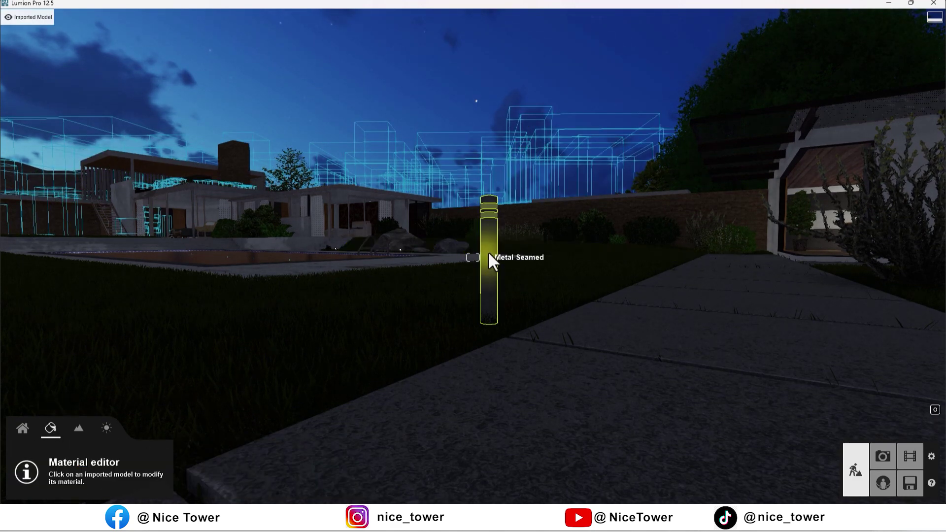
click(487, 252)
click(29, 193)
click(82, 61)
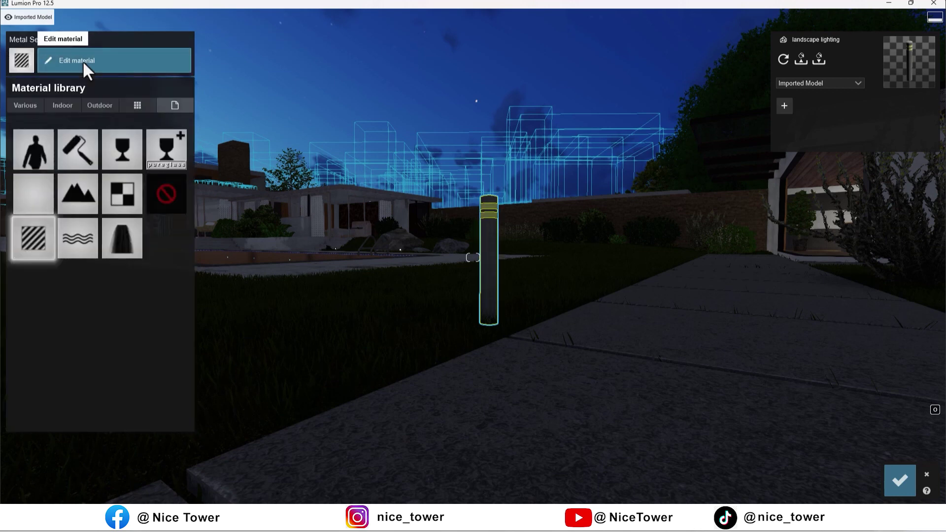
click(97, 106)
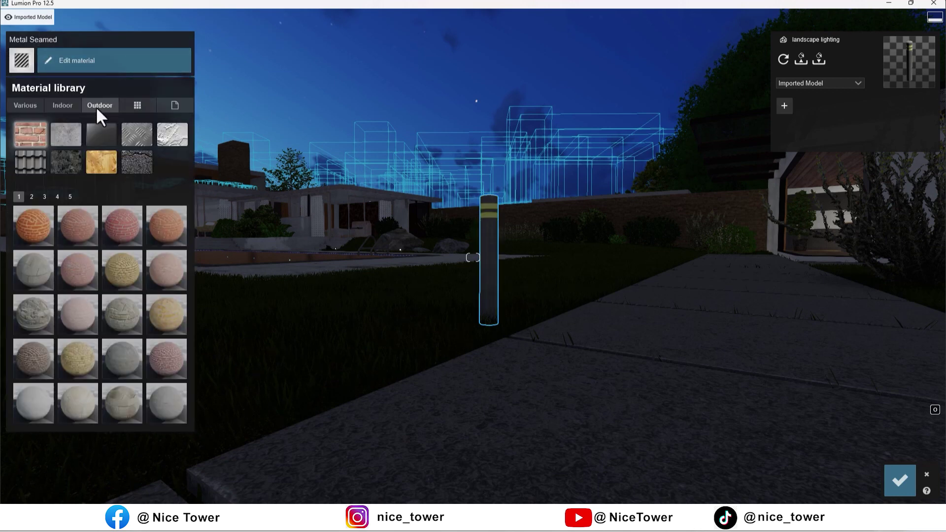
click(135, 131)
Try several metals, then apply the black painted metal from page 3 to the bollard body
click(78, 268)
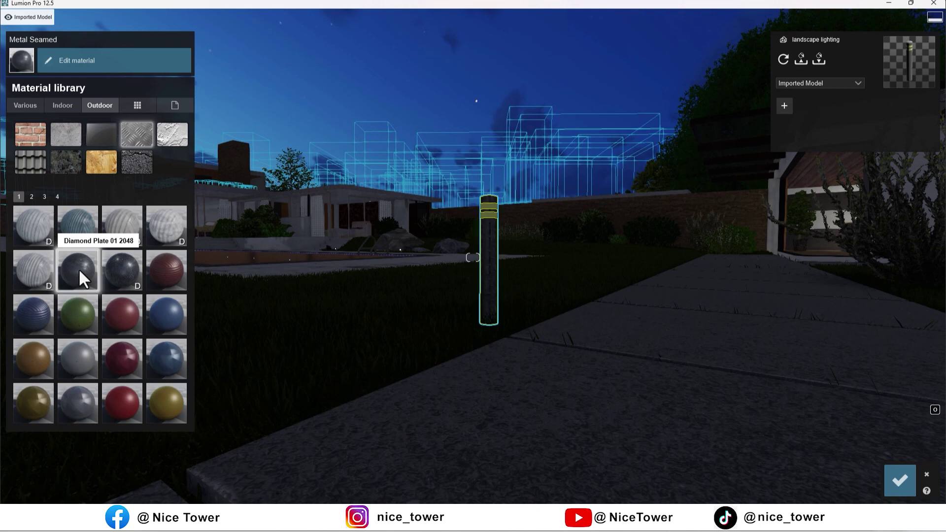
click(77, 354)
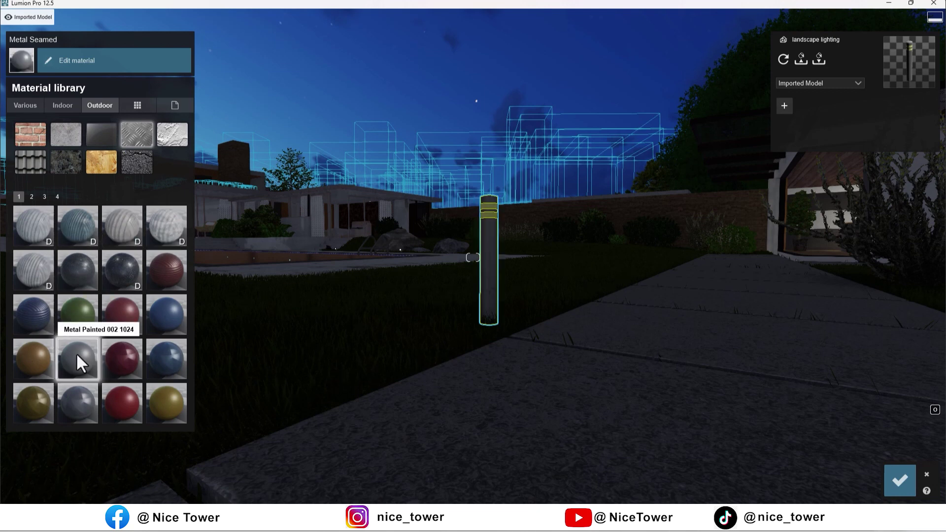
click(31, 197)
click(44, 196)
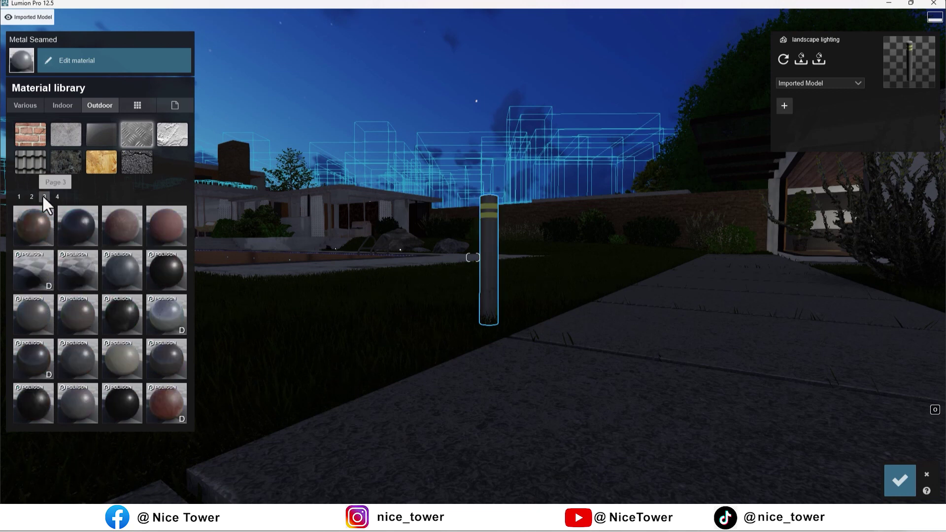
click(76, 224)
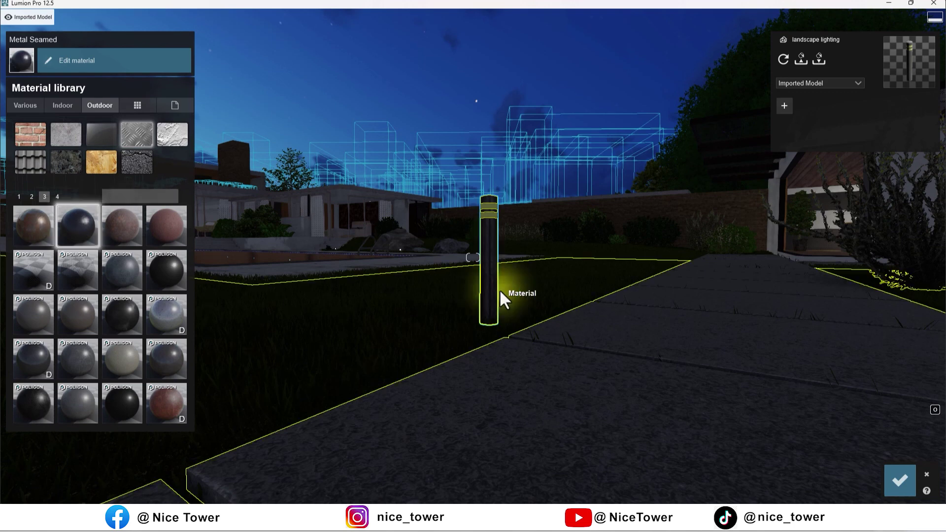
click(124, 313)
Move in and circle the bollard to inspect it, then open its body material settings
right_drag(372, 303, 372, 303)
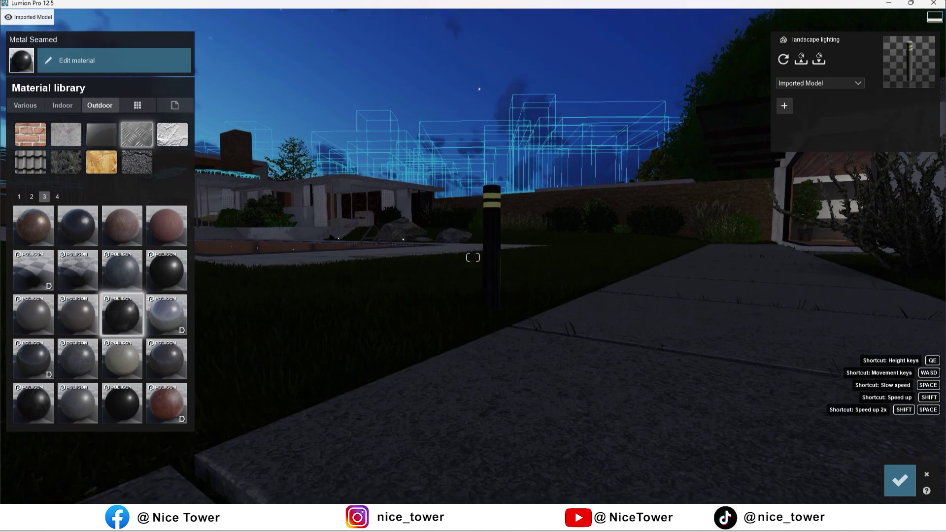
key(w)
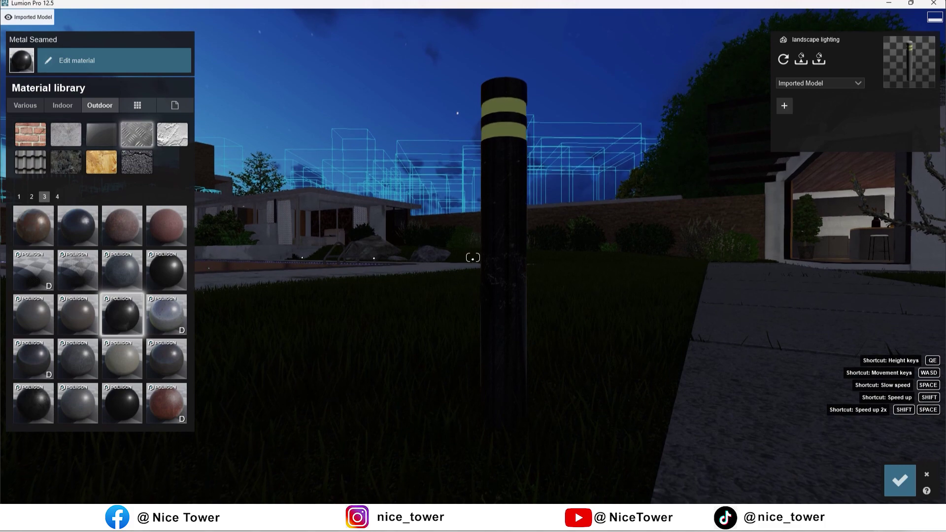
right_drag(473, 257, 444, 285)
key(d)
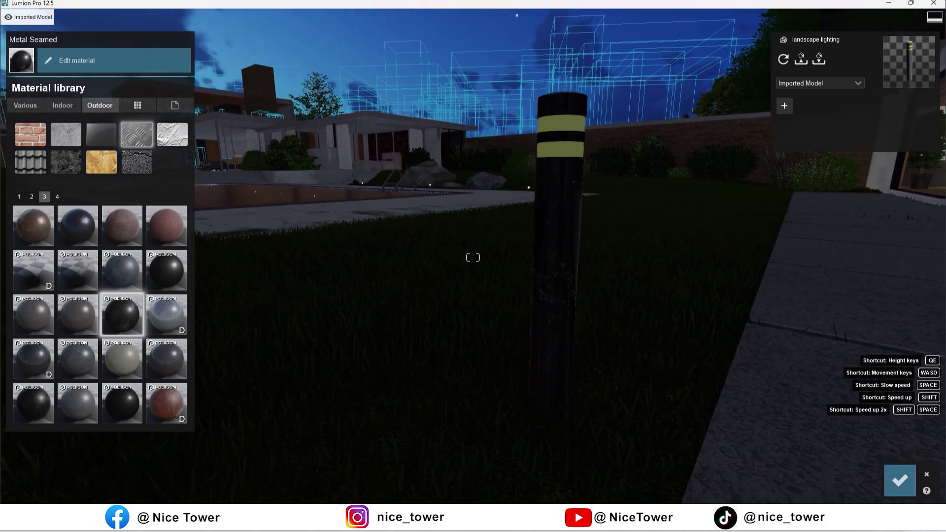
right_drag(473, 257, 492, 257)
click(493, 258)
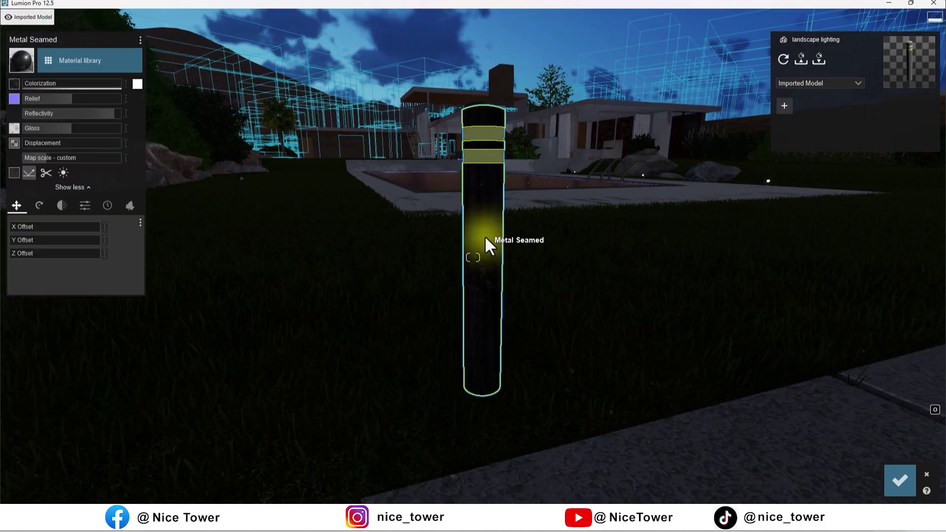
Raise the black metal's Reflectivity, Gloss and Relief, save, then select the yellow bands' Color E02 material
drag(111, 113, 126, 116)
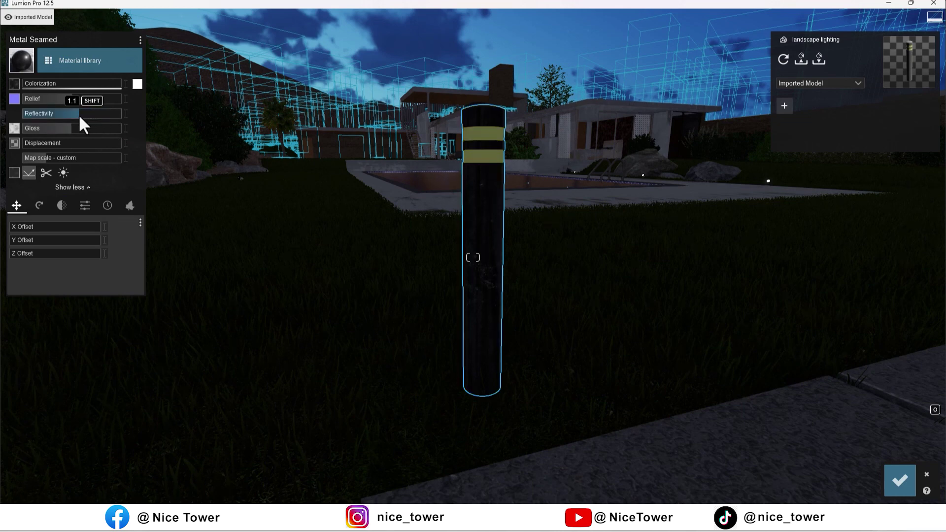
drag(69, 128, 96, 128)
drag(63, 98, 81, 98)
click(899, 480)
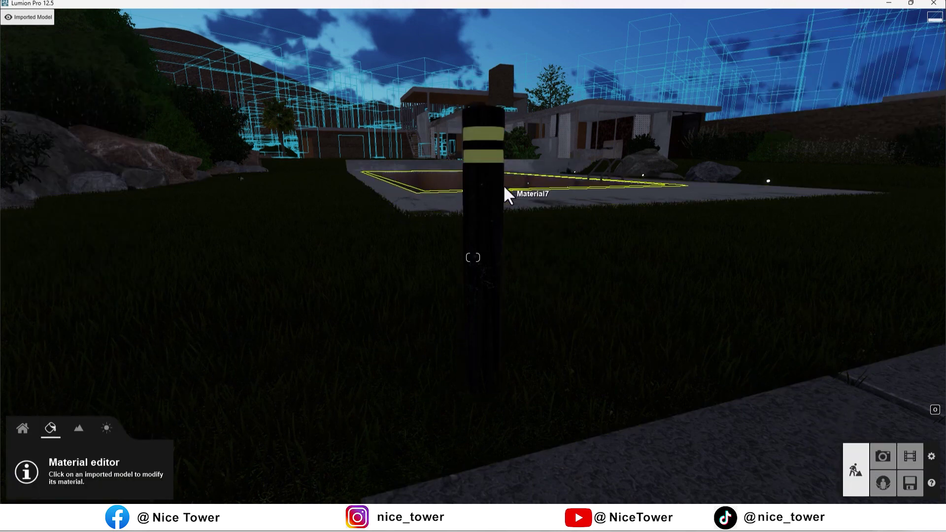
click(486, 155)
click(33, 190)
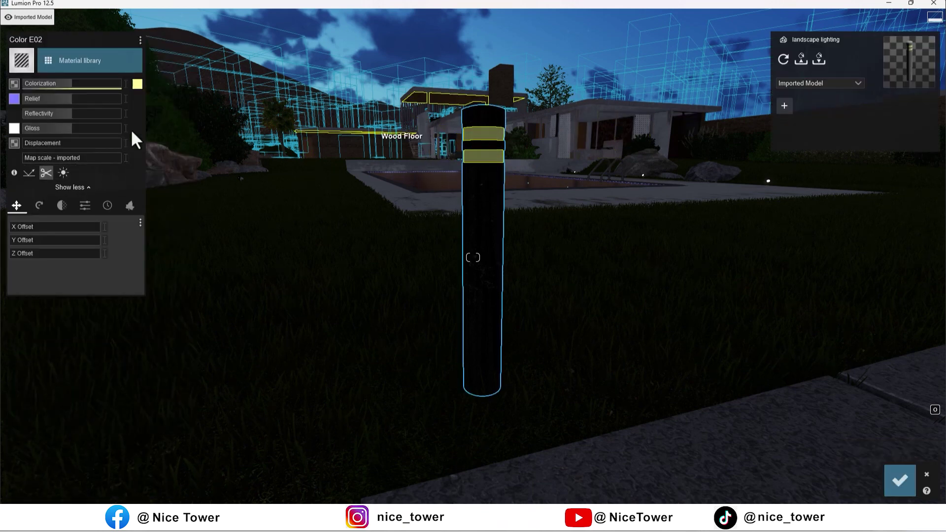
Increase the bands' glow and try out several tint hues in the colour picker
click(82, 206)
mouse_move(27, 228)
mouse_down()
mouse_move(82, 238)
mouse_move(41, 226)
mouse_up()
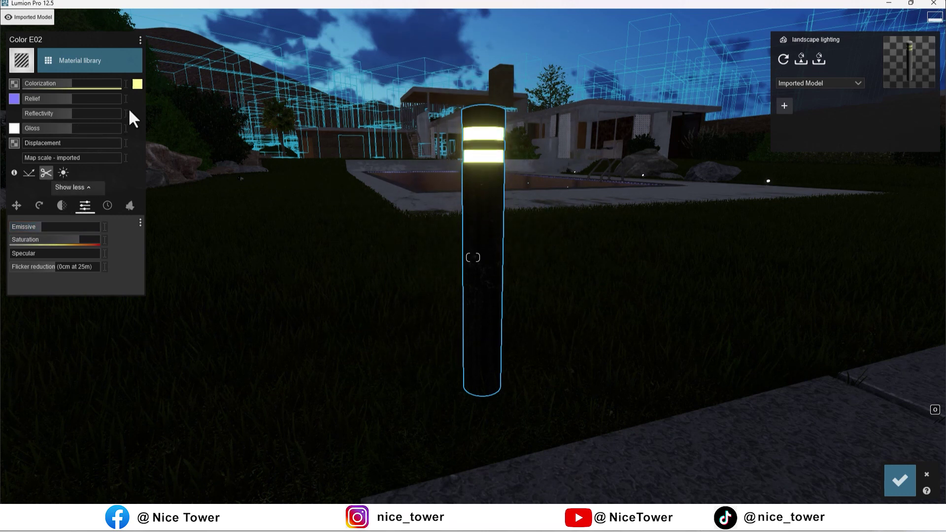
click(138, 82)
drag(223, 78, 219, 114)
click(237, 57)
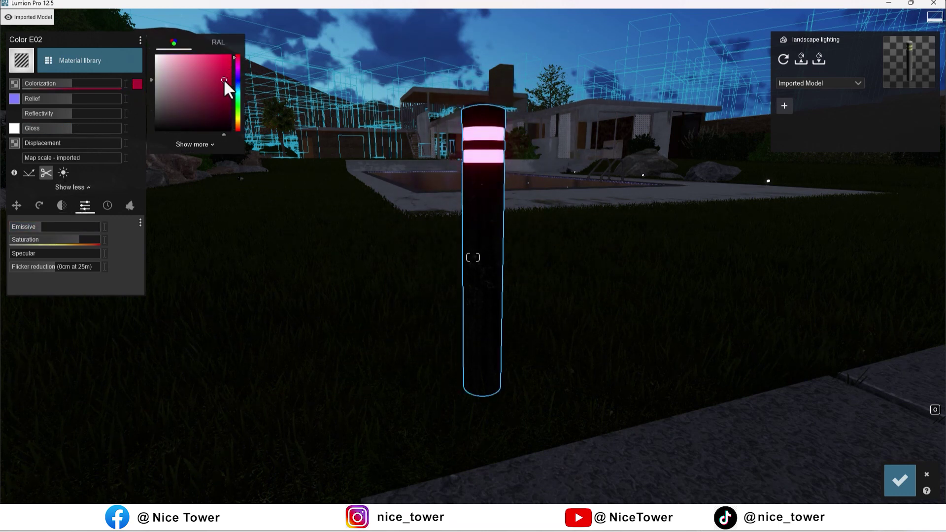
click(237, 114)
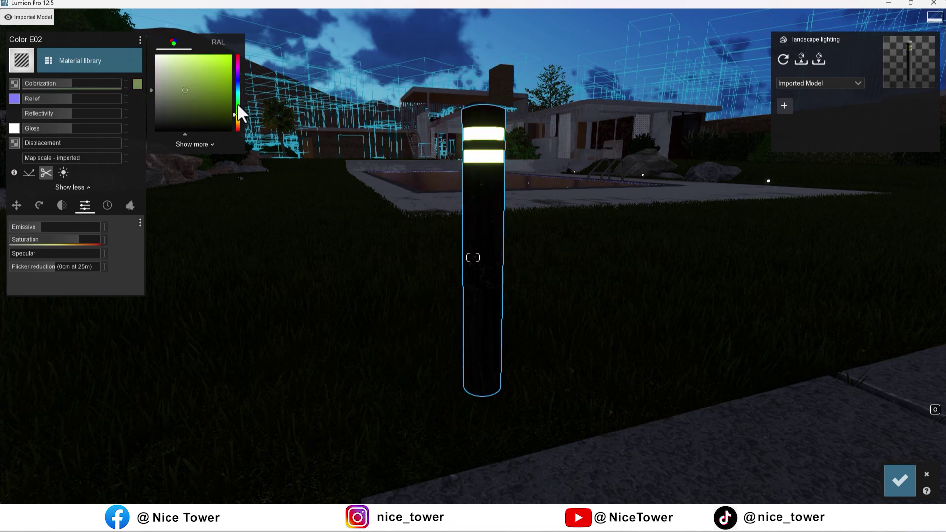
click(237, 93)
click(189, 83)
drag(238, 107, 238, 122)
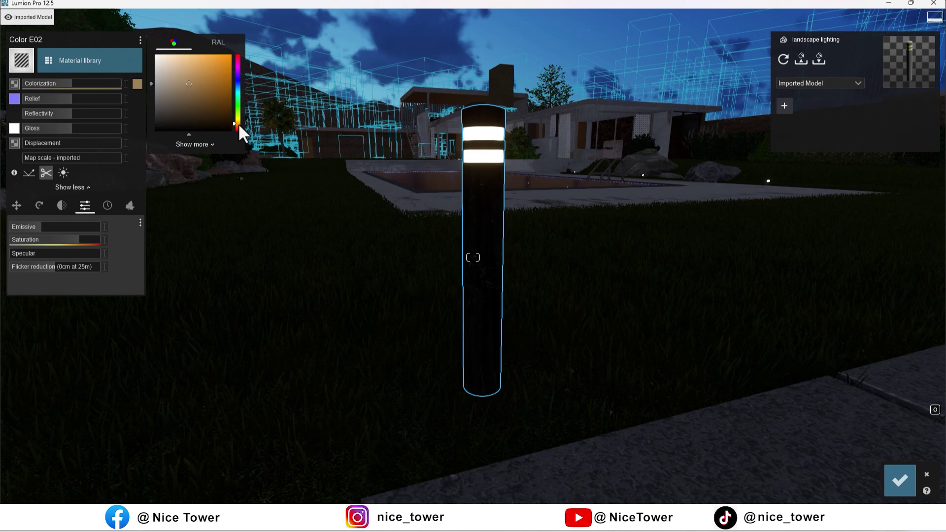
Set the band tint to orange, push the Emissive slider up, and accept the material
click(196, 58)
mouse_move(51, 226)
mouse_down()
mouse_move(91, 226)
mouse_move(40, 227)
mouse_move(93, 238)
mouse_move(39, 244)
mouse_move(49, 226)
mouse_move(49, 239)
mouse_move(90, 264)
mouse_move(24, 265)
mouse_up()
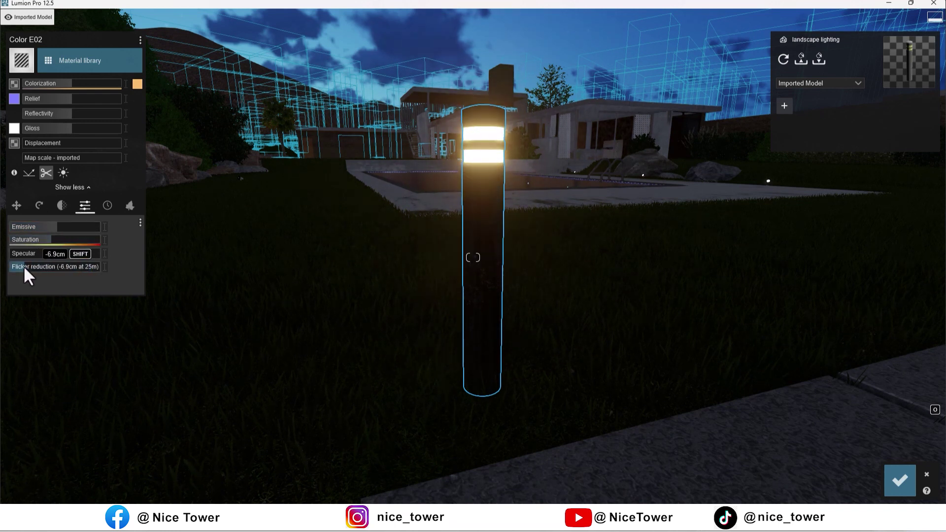
click(899, 481)
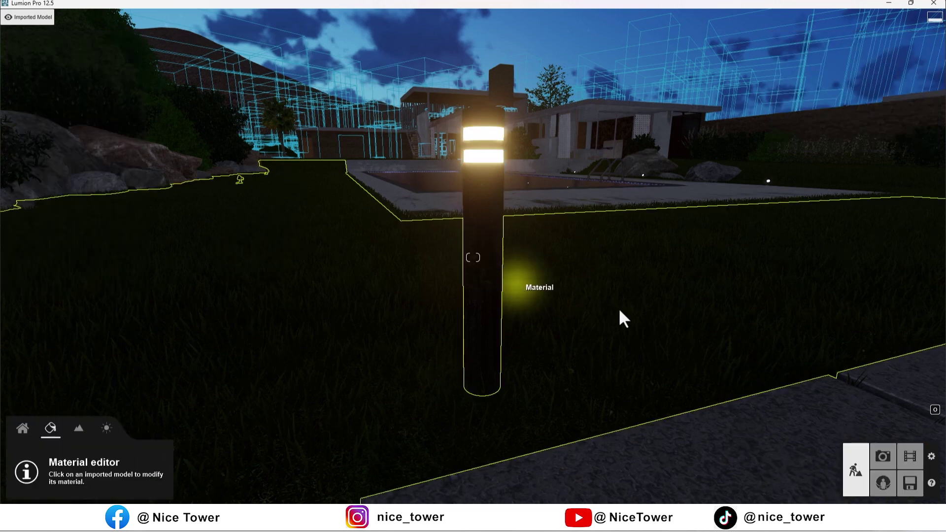
Restore, reframe and store the Terrace camera, then apply the Realistic photo style
click(886, 456)
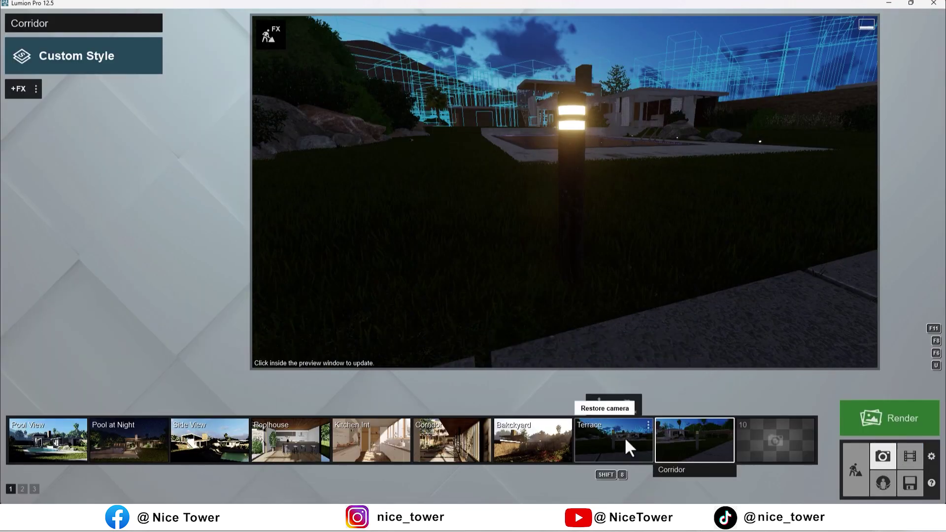
click(629, 440)
drag(586, 344, 589, 344)
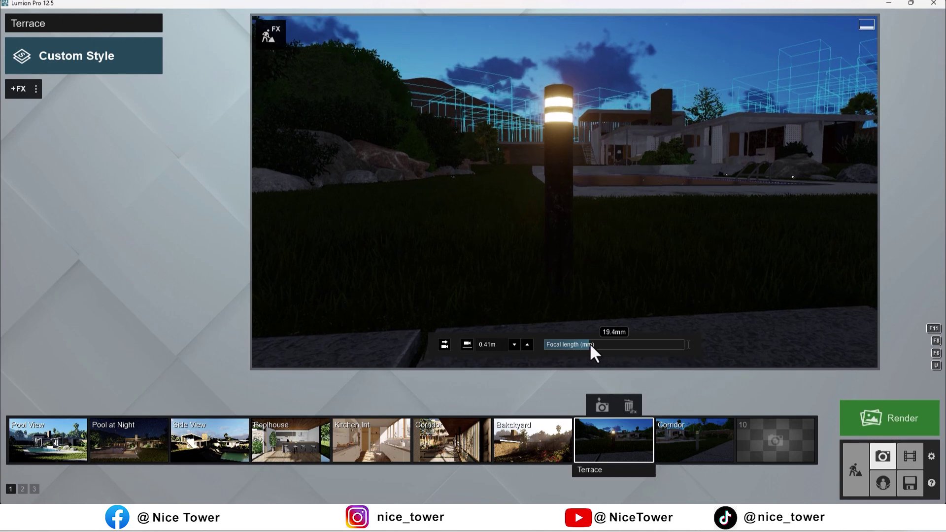
click(604, 409)
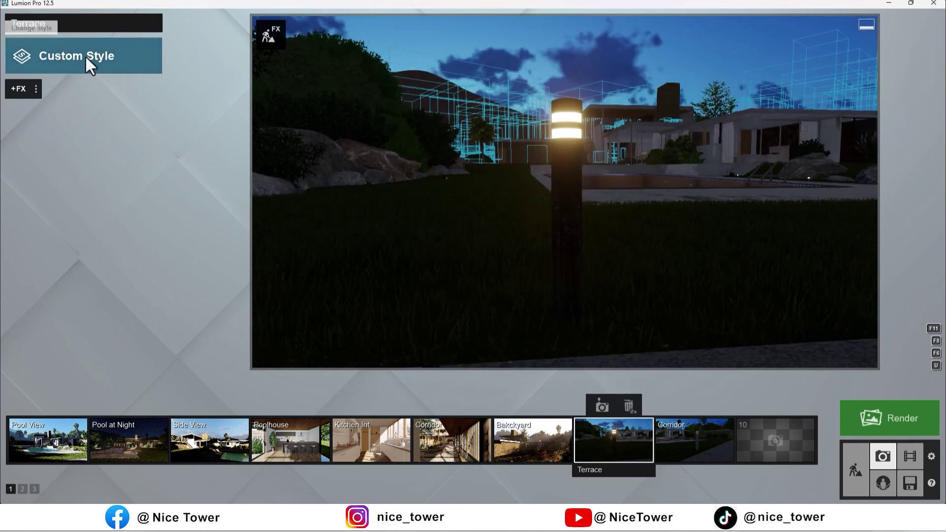
click(84, 56)
click(487, 192)
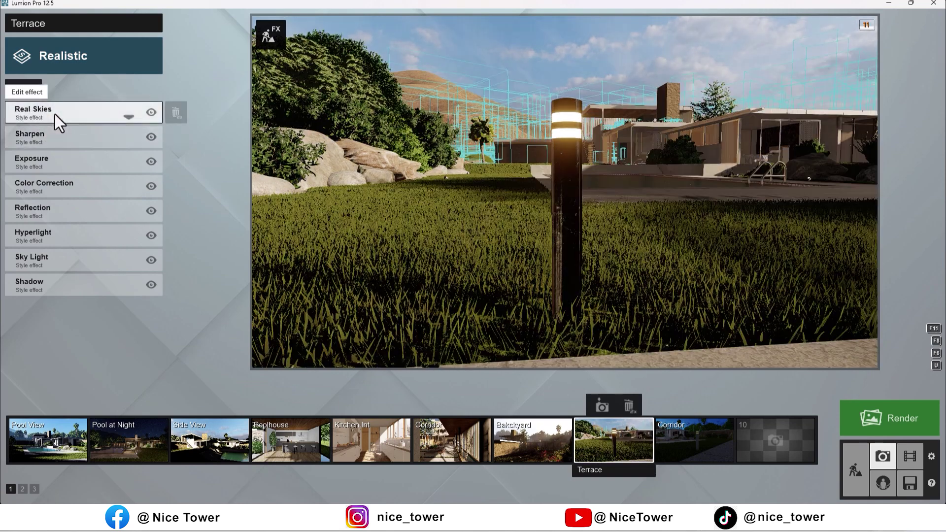
Give the Terrace photo a Morning real sky and adjust its brightness
click(55, 114)
click(46, 135)
click(481, 101)
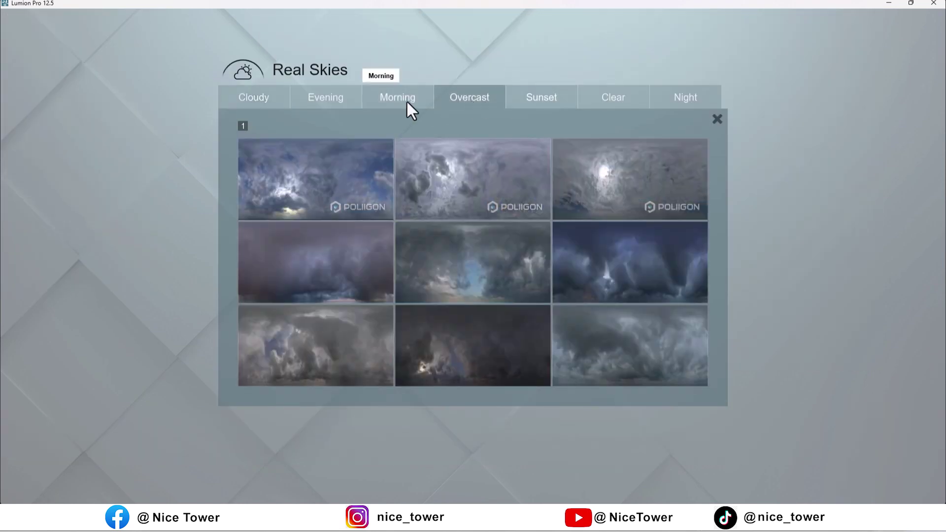
click(364, 101)
click(480, 344)
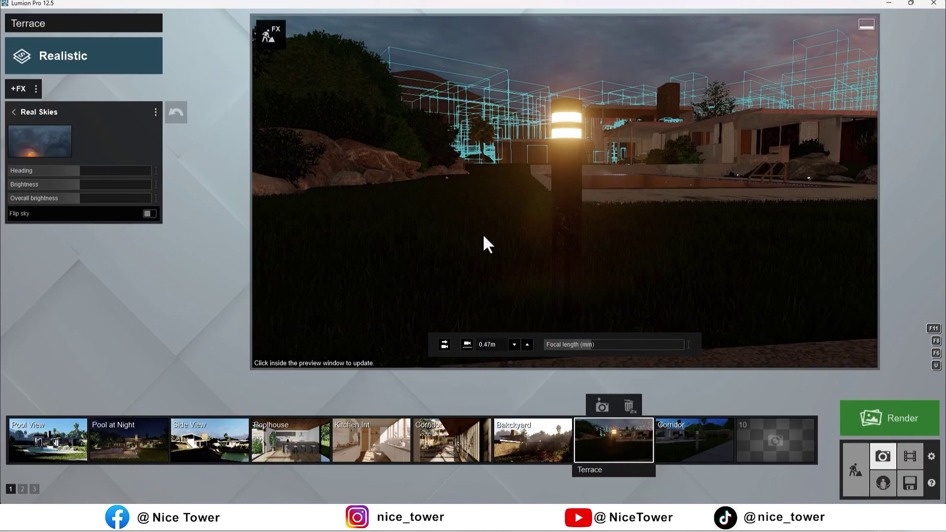
mouse_move(105, 183)
mouse_down()
mouse_move(127, 184)
mouse_move(104, 170)
mouse_up()
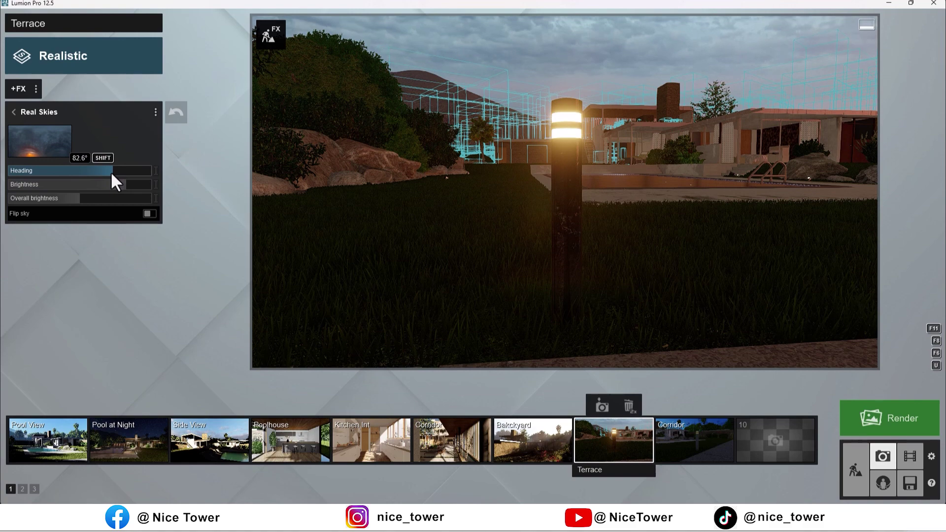
click(96, 197)
mouse_move(495, 235)
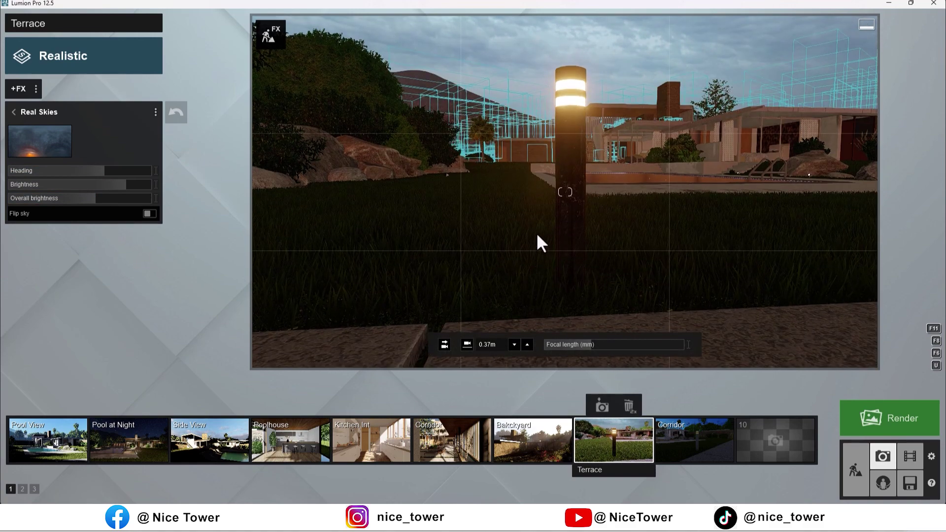
Tilt the camera up slightly and save the view to the Terrace shot
mouse_move(536, 238)
right_down()
mouse_move(537, 224)
mouse_move(537, 238)
right_up()
click(601, 406)
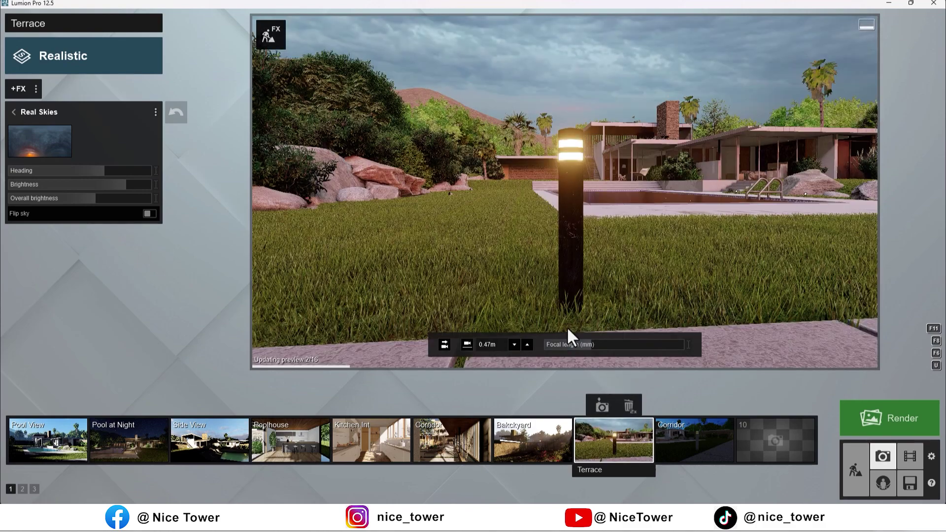
click(12, 112)
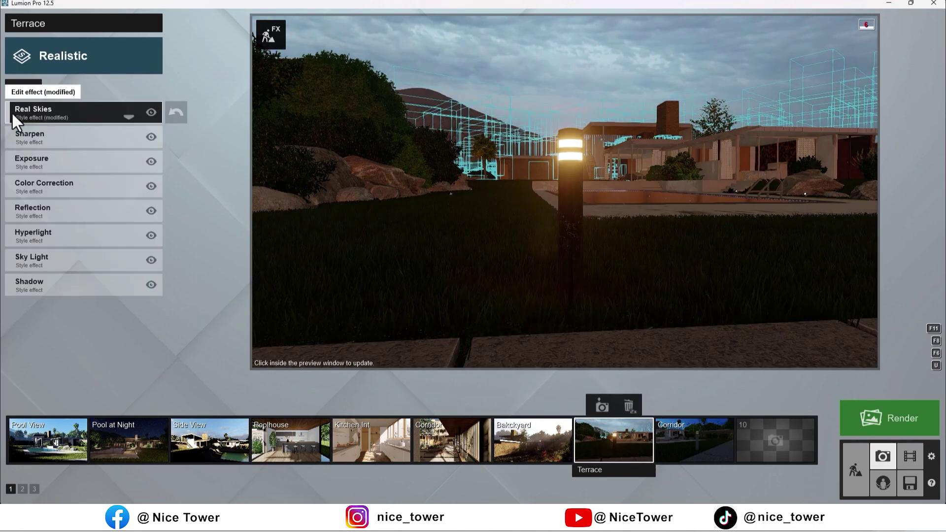
Raise exposure to 0.6 and lower the colour temperature and colour-correction brightness
click(64, 163)
drag(78, 133, 96, 130)
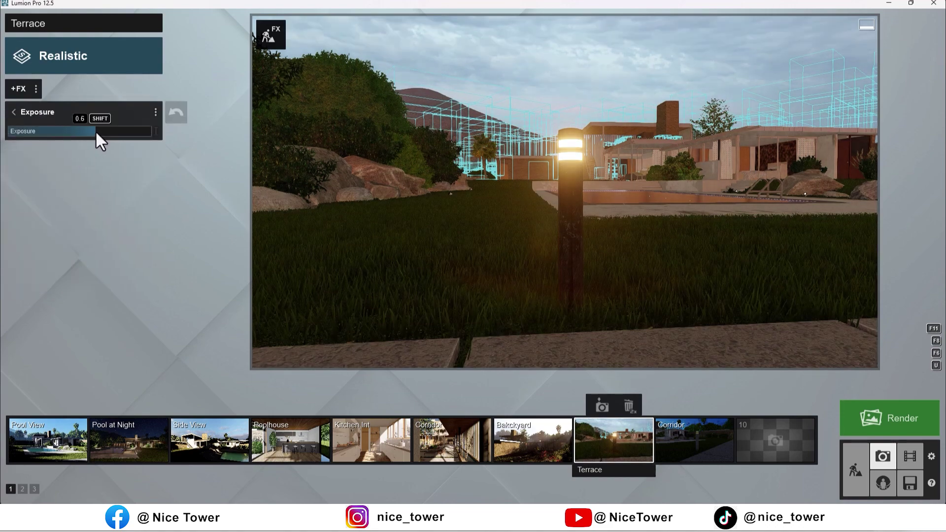
click(14, 112)
click(72, 188)
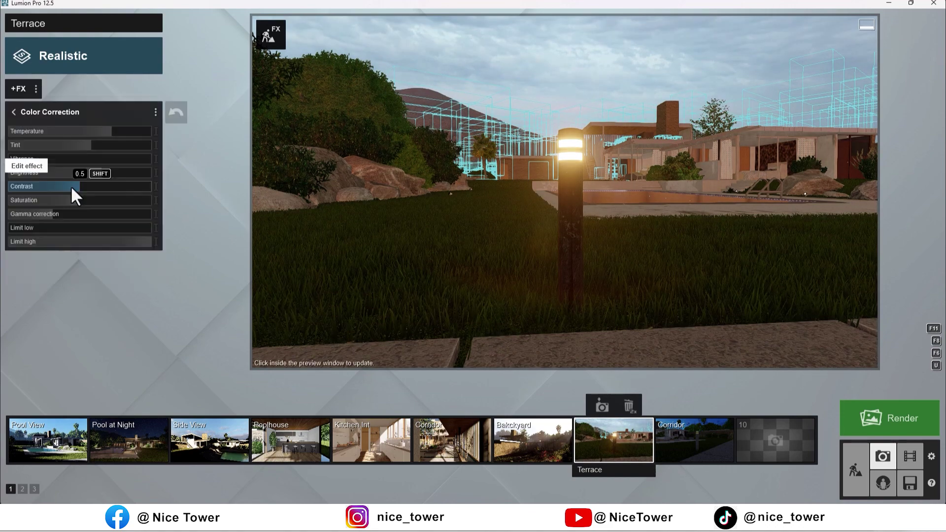
drag(104, 131, 93, 131)
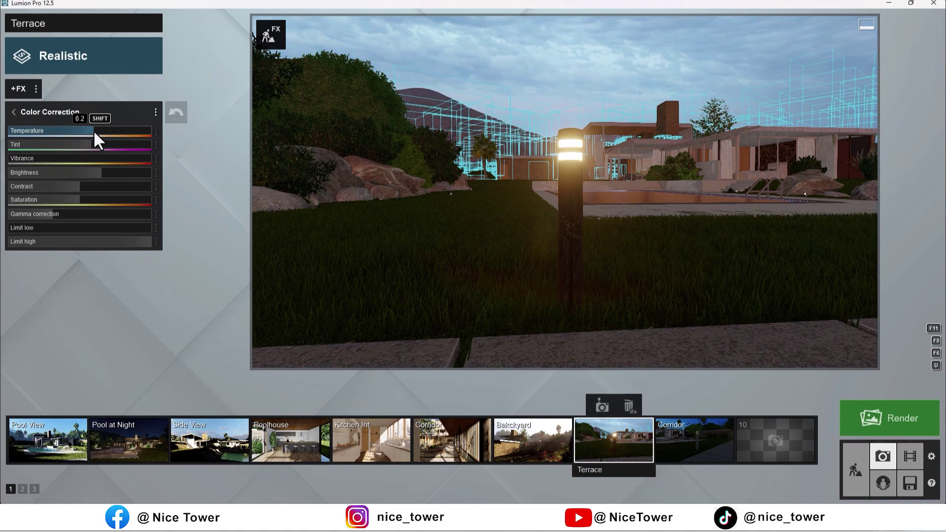
drag(96, 172, 62, 172)
click(13, 111)
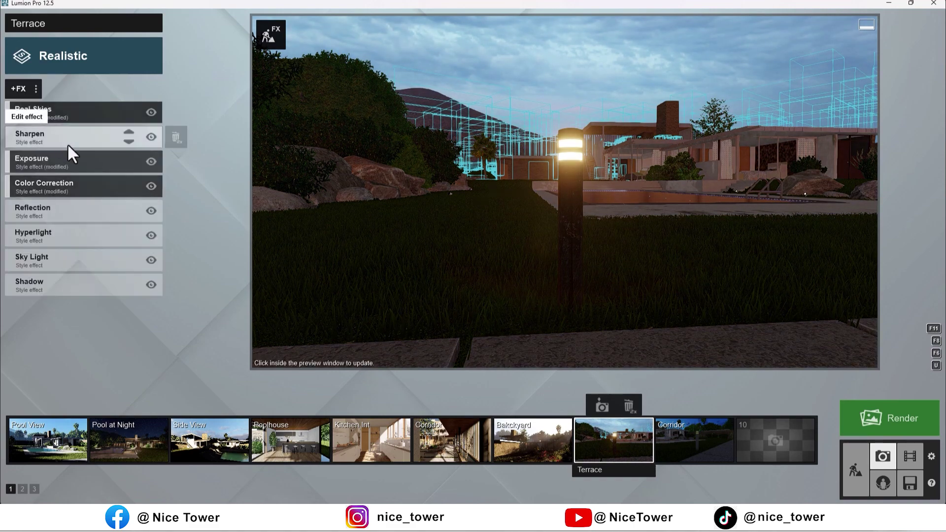
Lower the Shadow effect's brightness
click(72, 285)
click(66, 158)
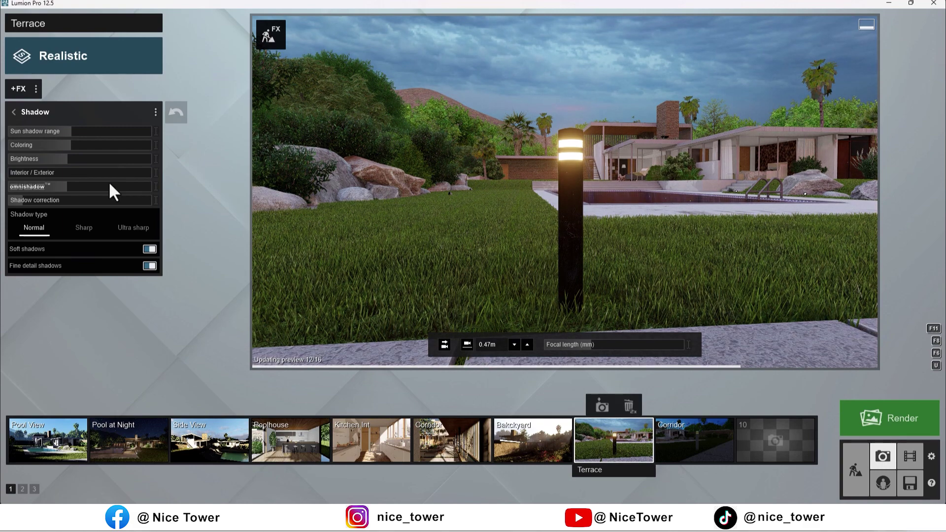
drag(61, 159, 57, 159)
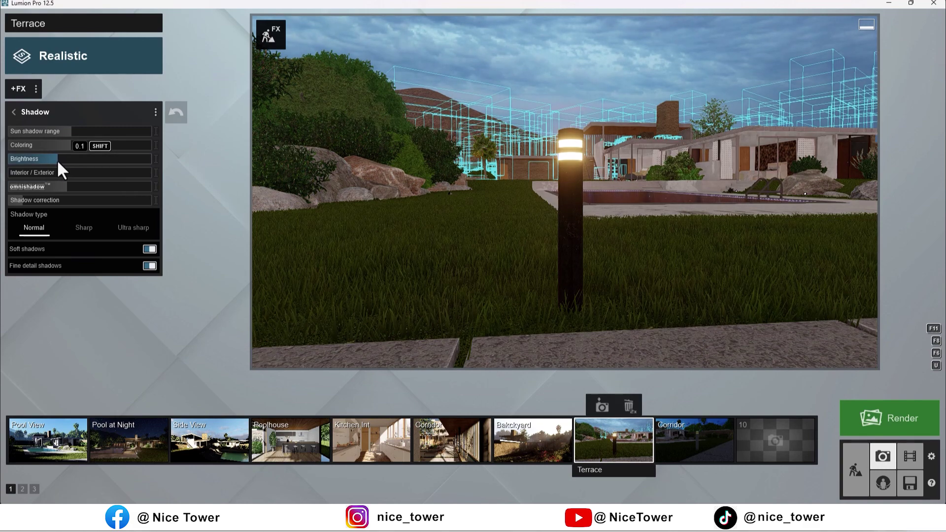
click(12, 111)
Add the pool water as a reflection plane in the Reflection effect
click(98, 211)
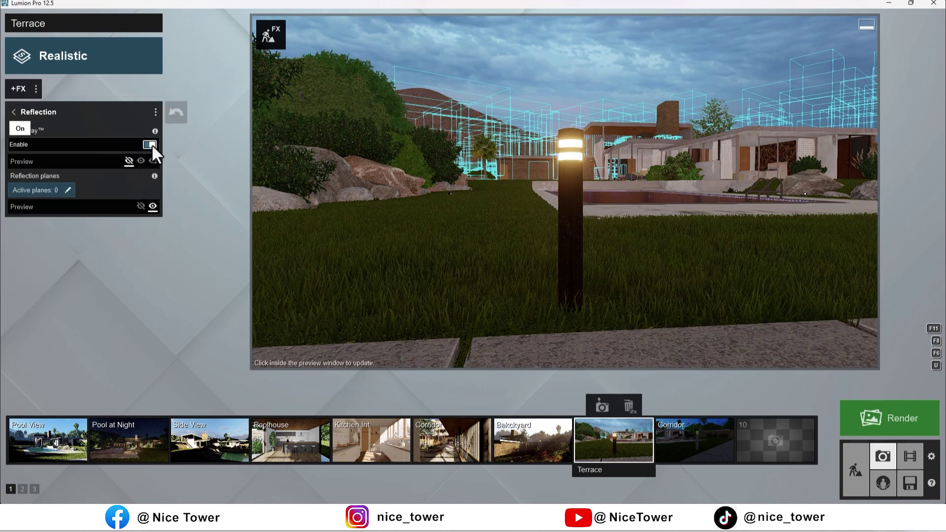
click(65, 190)
click(163, 467)
click(501, 485)
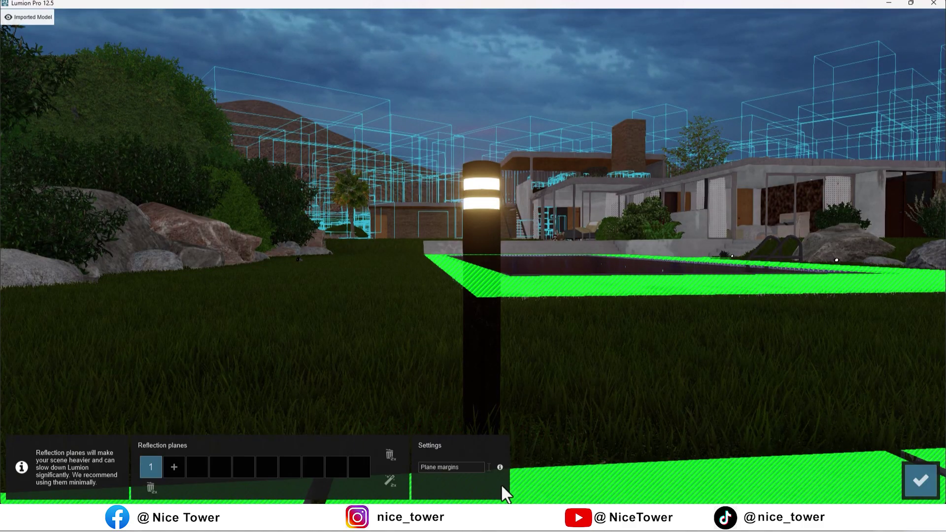
click(921, 481)
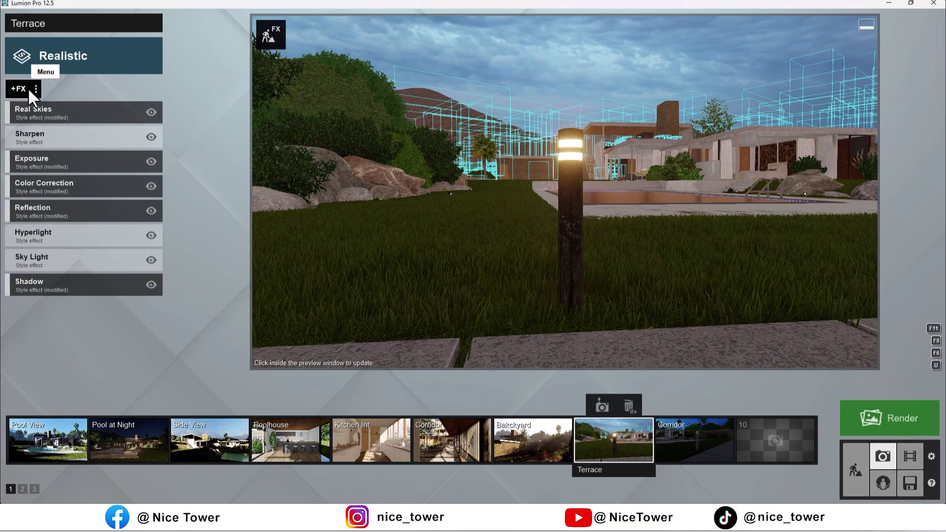
Add the 2-Point Perspective effect to the Terrace photo
click(22, 87)
click(528, 173)
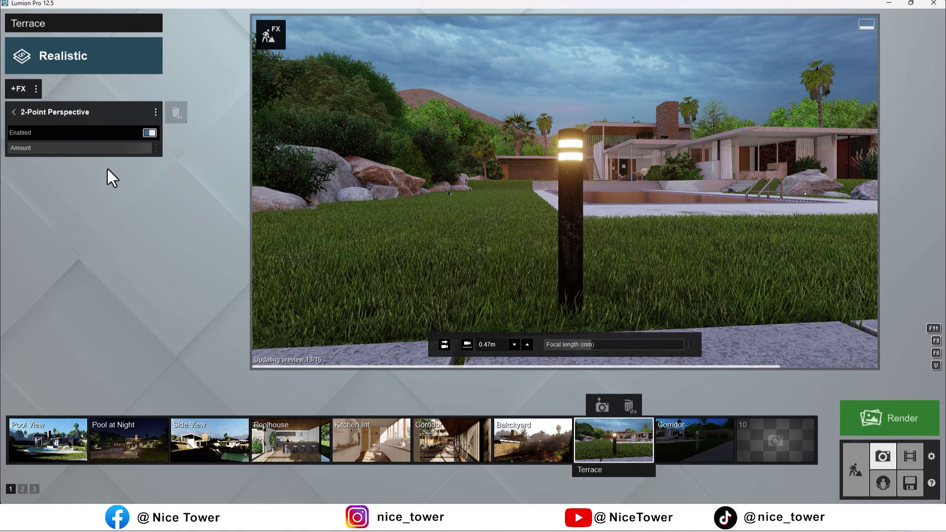
click(14, 109)
Add a Precipitation effect with particle size 0, less extra fog and block bias, then return to building
click(19, 88)
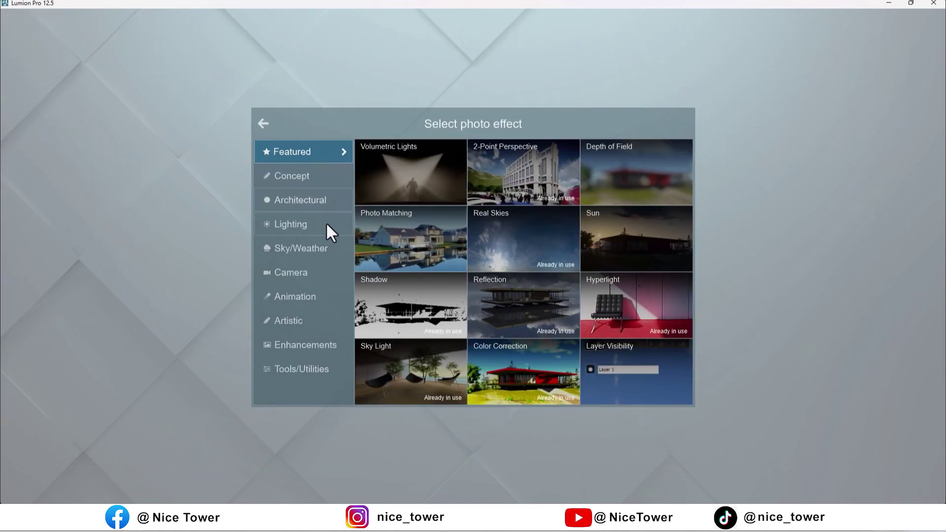
click(311, 248)
click(407, 231)
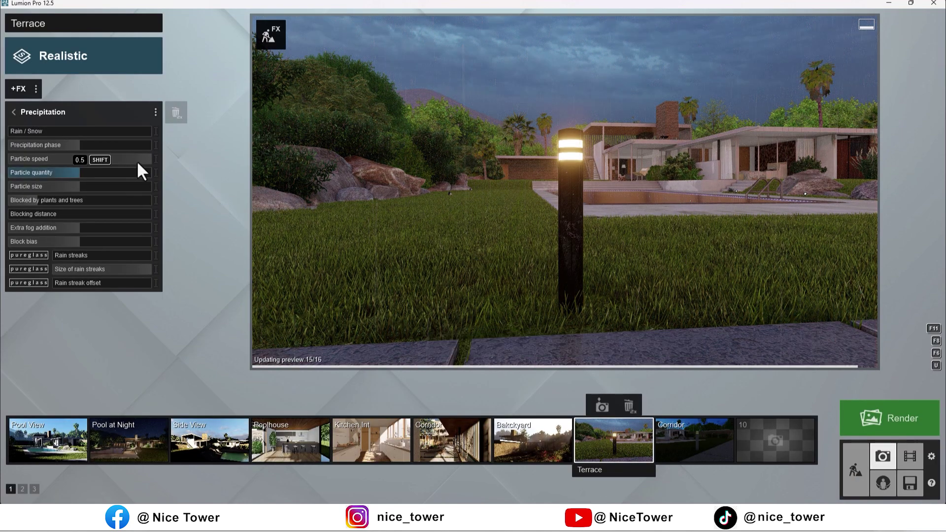
drag(137, 161, 40, 158)
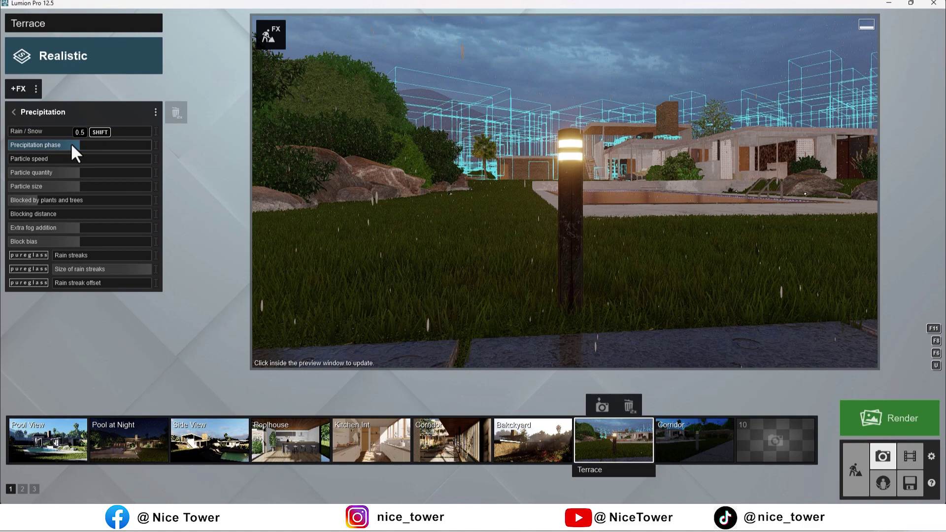
drag(74, 187, 25, 185)
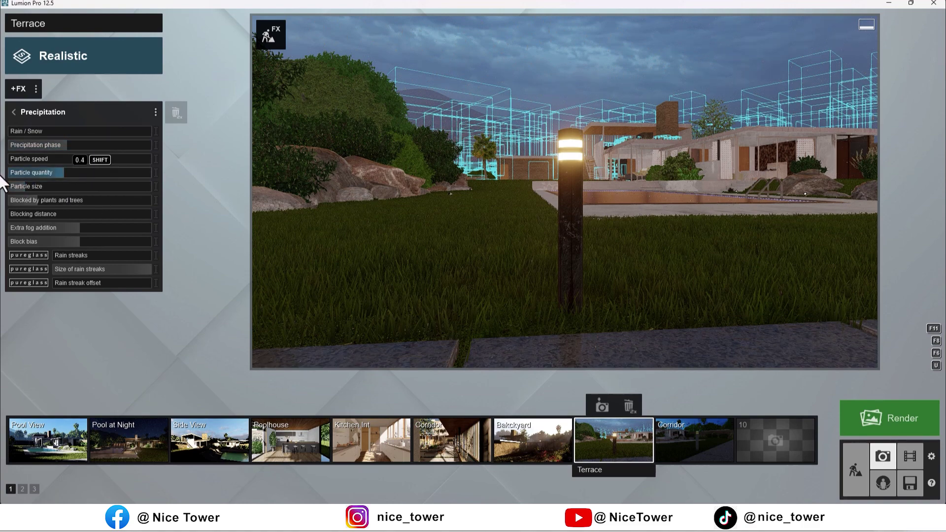
drag(74, 228, 18, 229)
drag(72, 241, 56, 241)
click(365, 223)
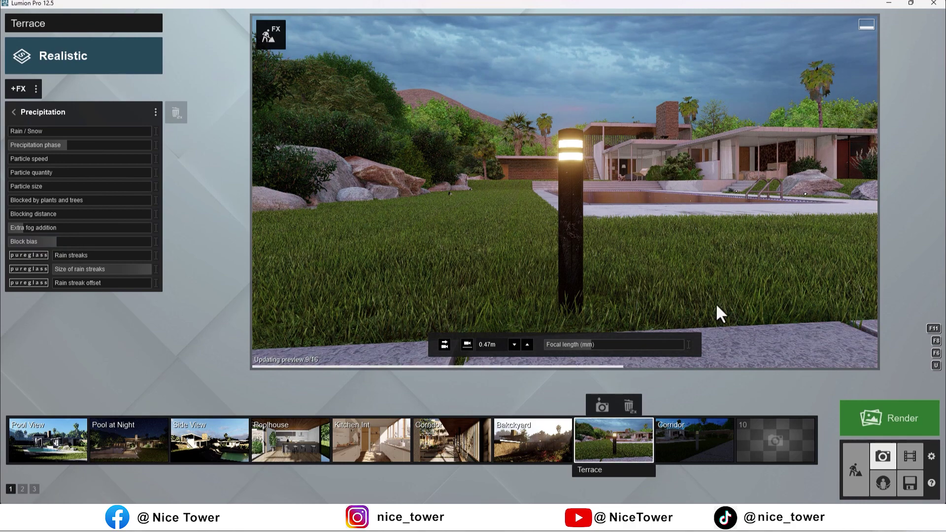
click(850, 466)
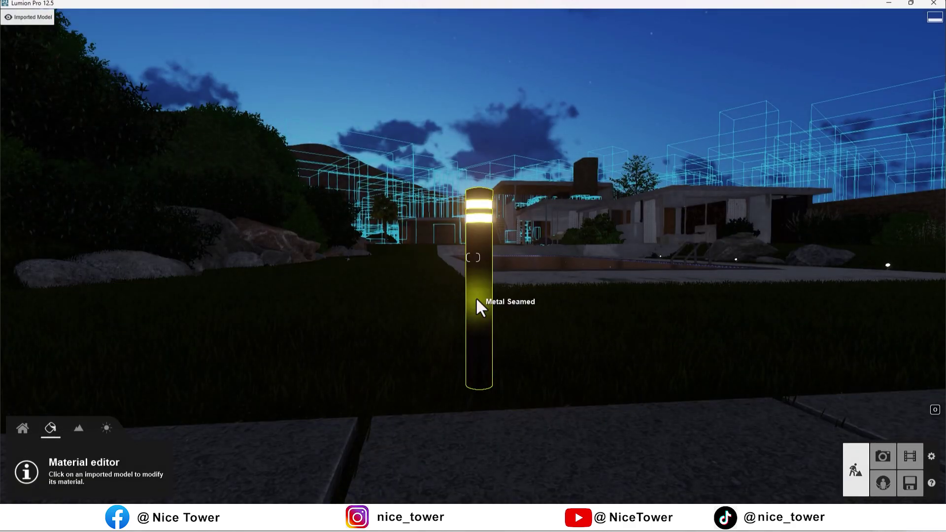
Switch the scene from night to daylight by raising the sun in Weather
click(475, 297)
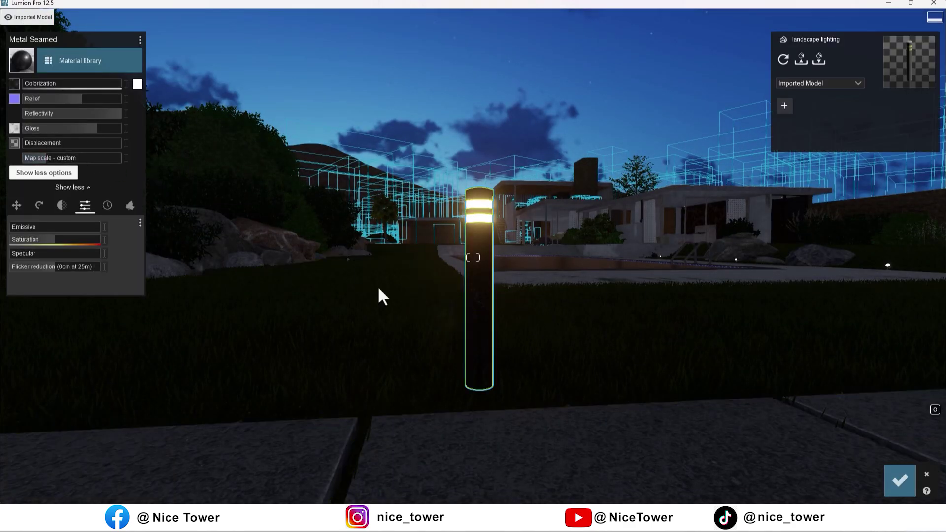
click(926, 474)
click(106, 428)
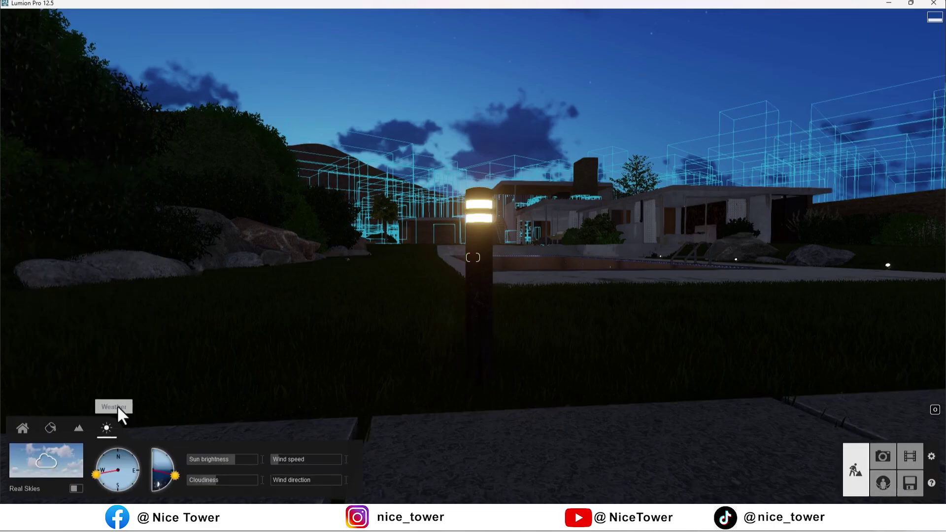
drag(170, 470, 171, 455)
Fly the camera in low and close to the bollard beside the path
right_drag(404, 312, 542, 312)
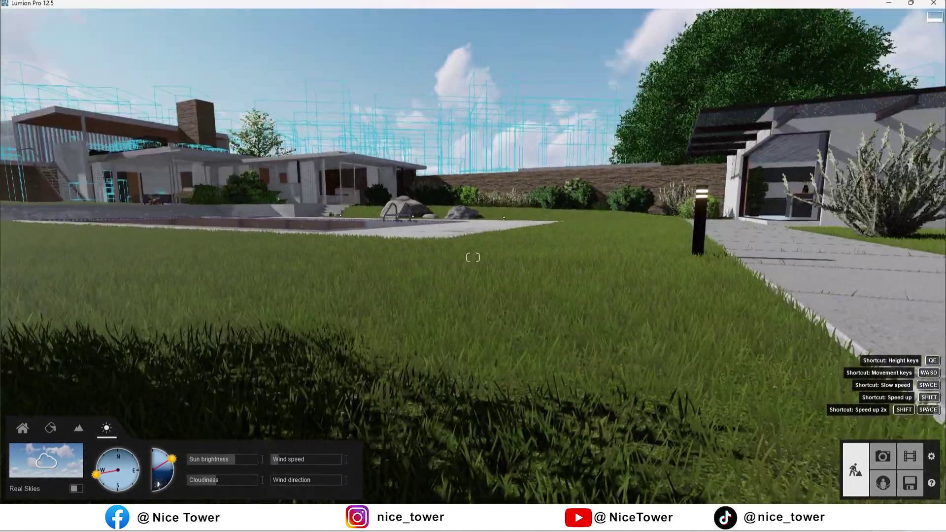
right_drag(473, 258, 591, 257)
key(w)
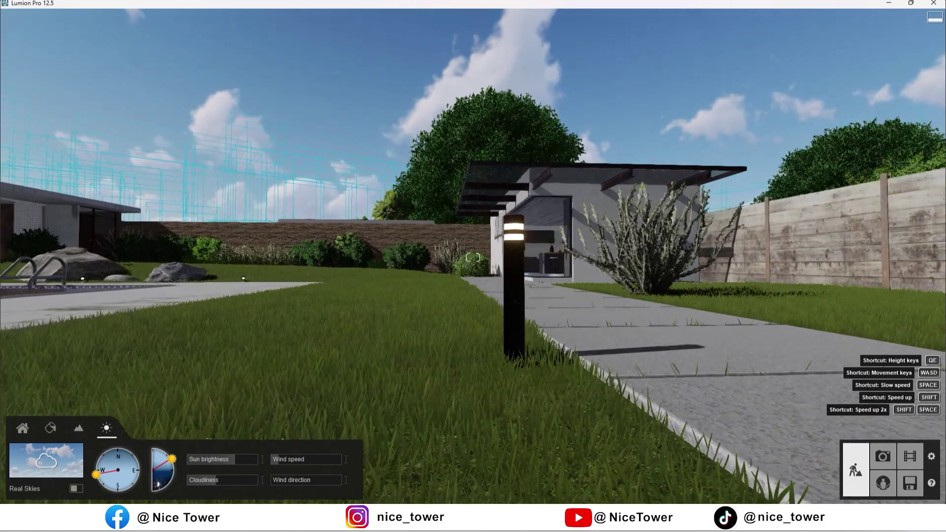
right_drag(473, 257, 473, 345)
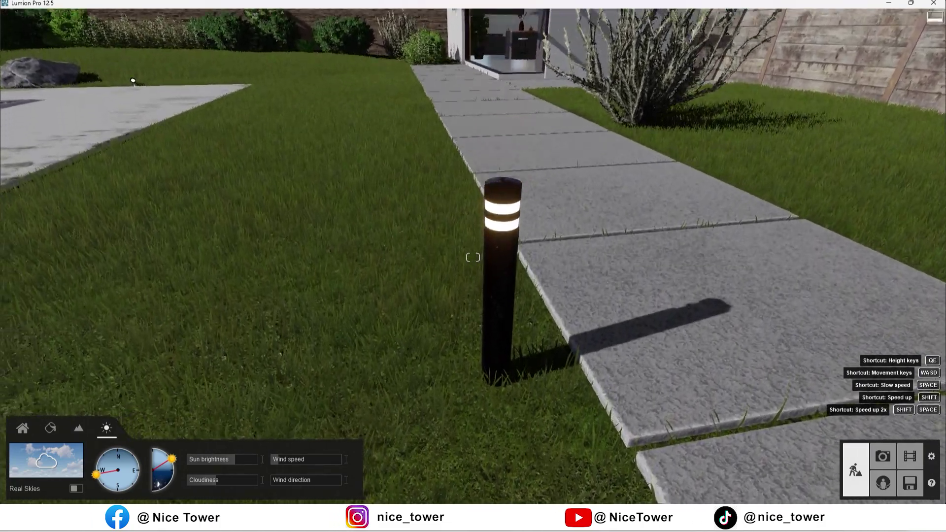
key(w)
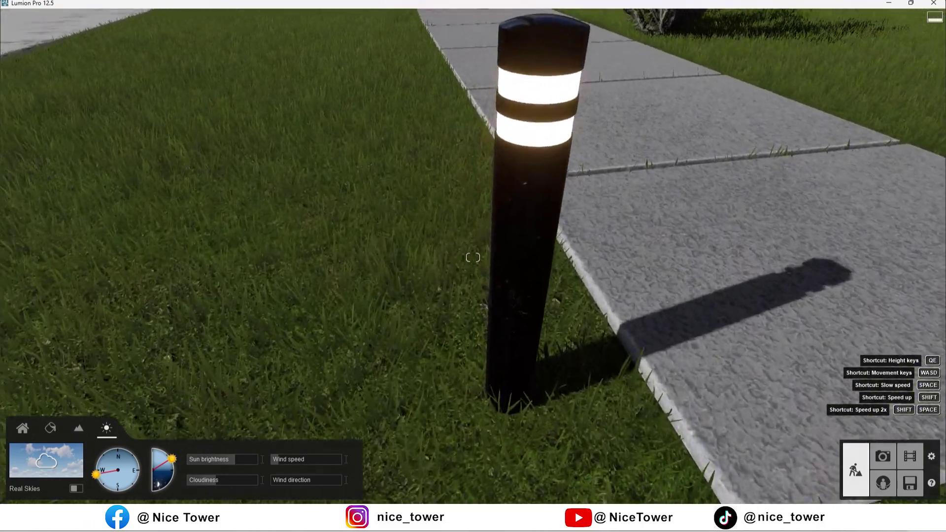
right_drag(473, 258, 406, 281)
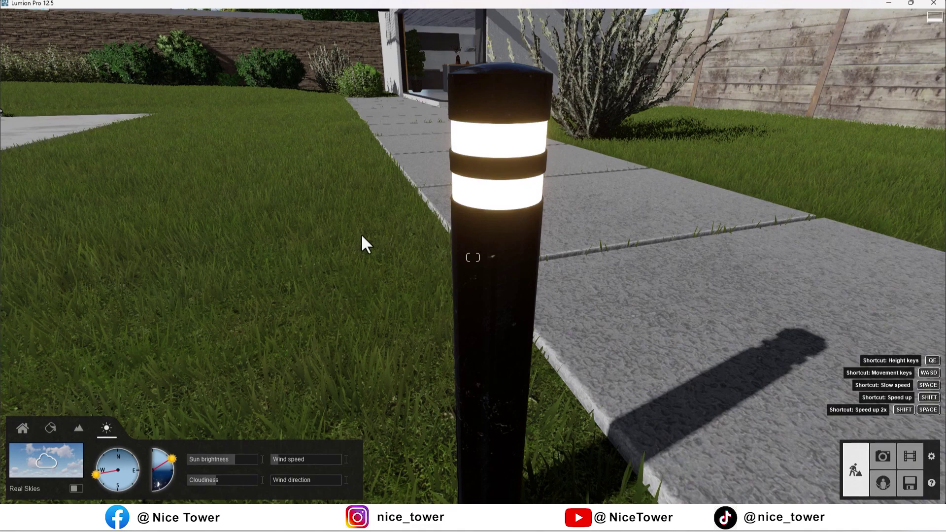
key(w)
right_drag(360, 232, 480, 279)
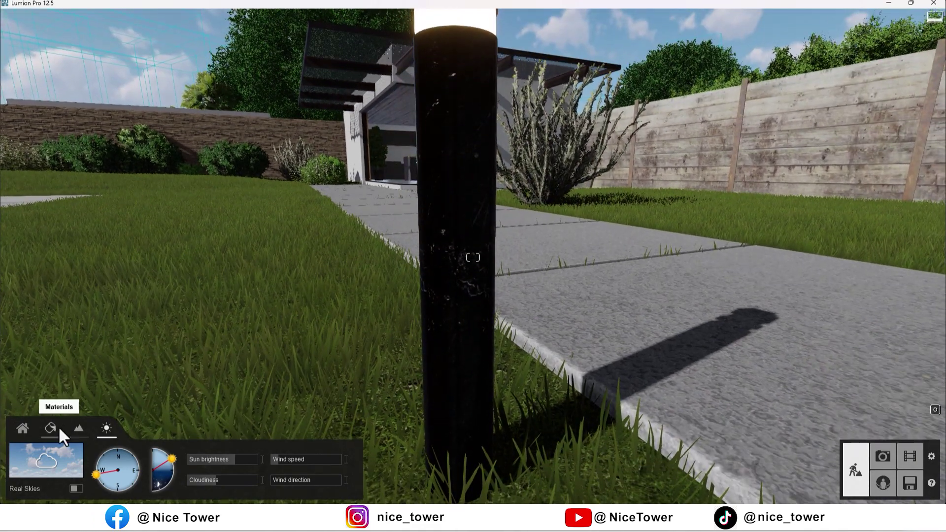
Give Metal Seamed imported map scale, lower gloss and reflectivity, and displacement 0.3
click(53, 426)
click(455, 303)
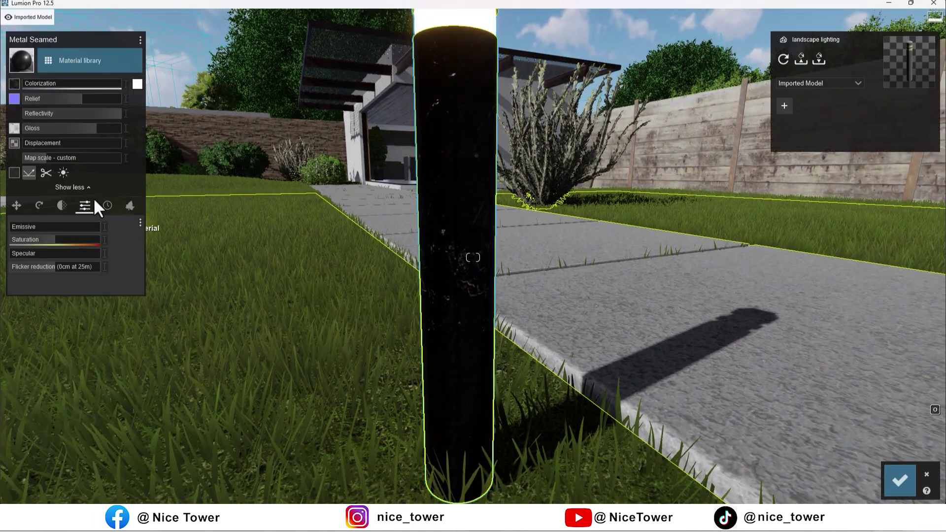
click(43, 157)
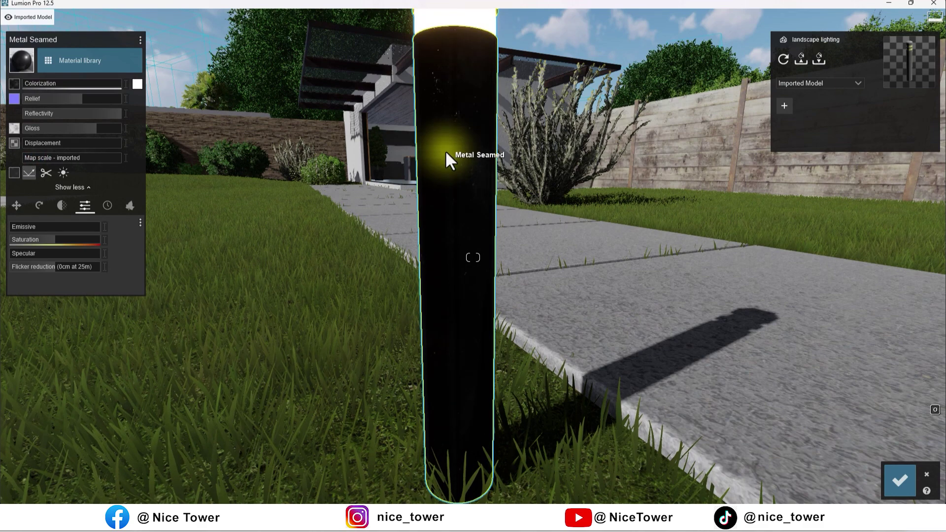
mouse_move(108, 129)
mouse_down()
mouse_move(78, 129)
mouse_move(85, 114)
mouse_move(76, 116)
mouse_move(106, 115)
mouse_up()
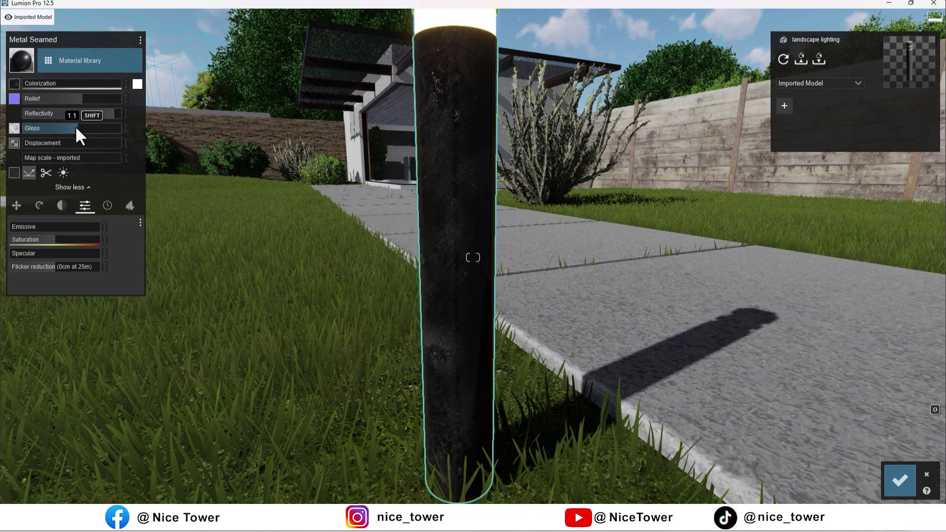
mouse_move(74, 140)
mouse_down()
mouse_move(40, 144)
mouse_move(31, 156)
mouse_move(57, 155)
mouse_move(26, 165)
mouse_up()
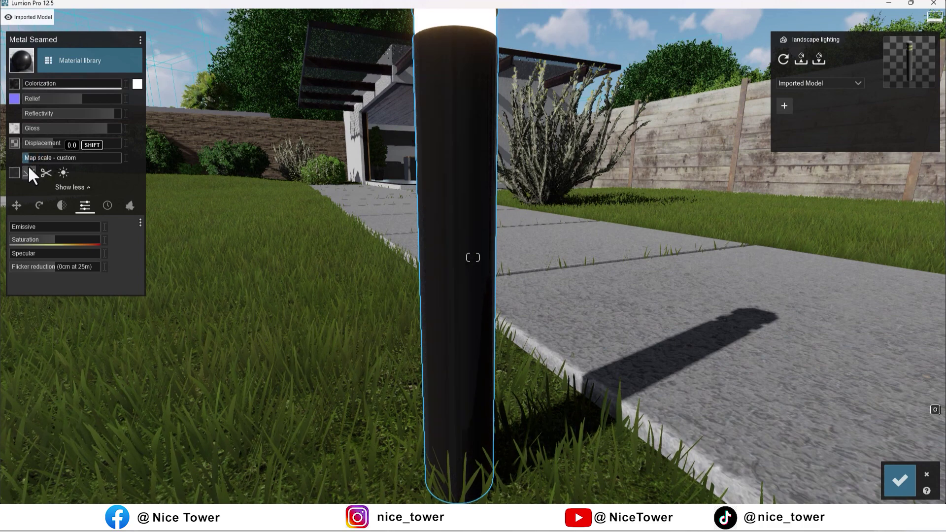
mouse_move(33, 167)
mouse_down()
mouse_move(45, 165)
mouse_move(34, 171)
mouse_up()
click(52, 143)
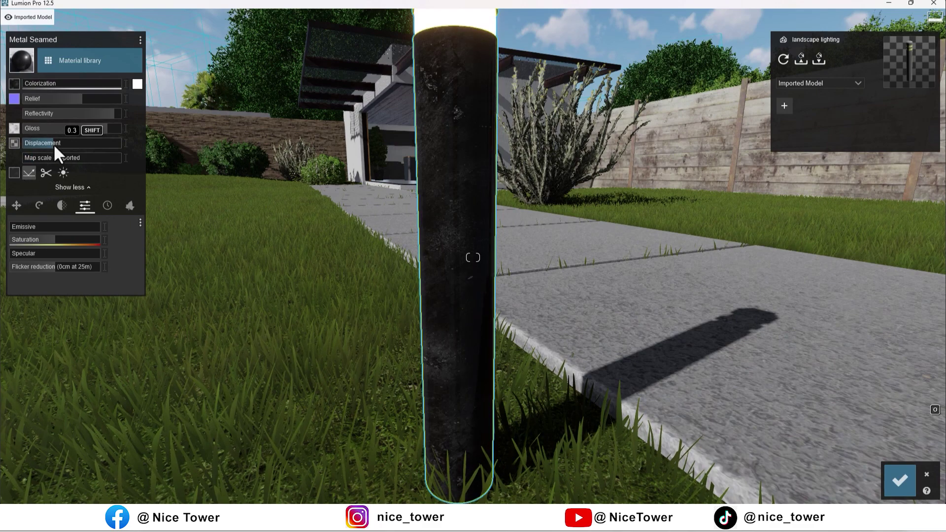
key(s)
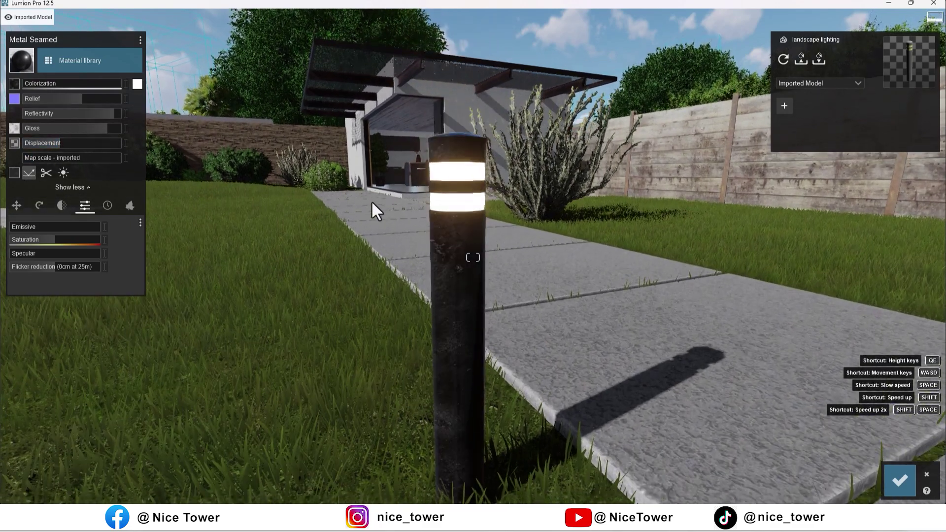
drag(108, 114, 99, 114)
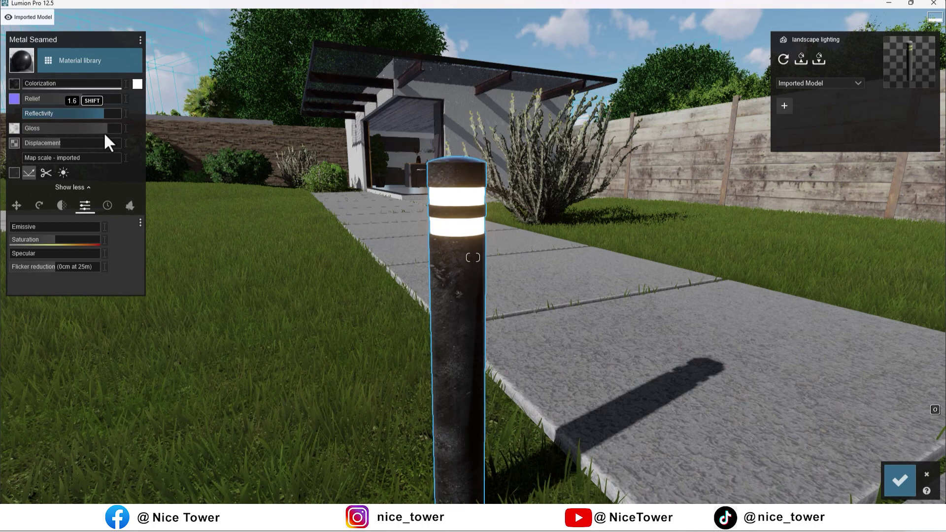
click(107, 206)
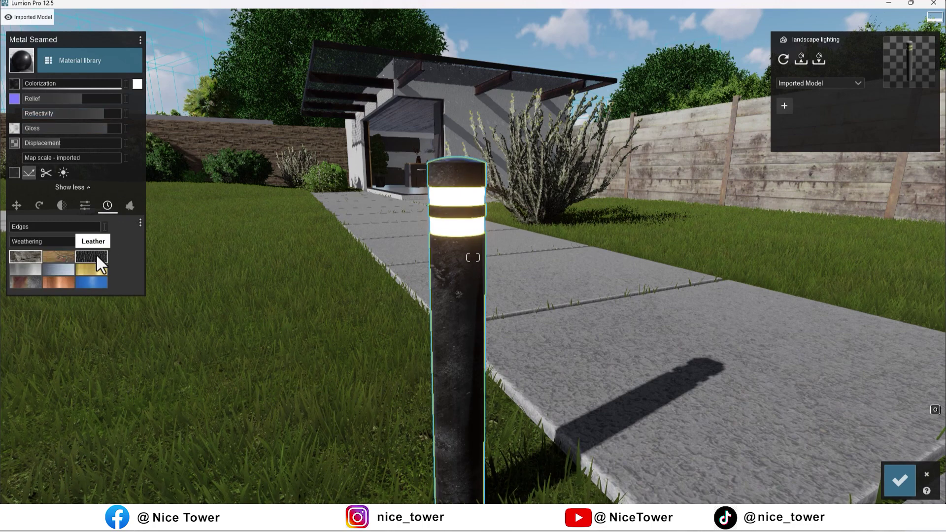
Add silver metal weathering with edges at 0.2 and a low overall weathering amount
click(60, 272)
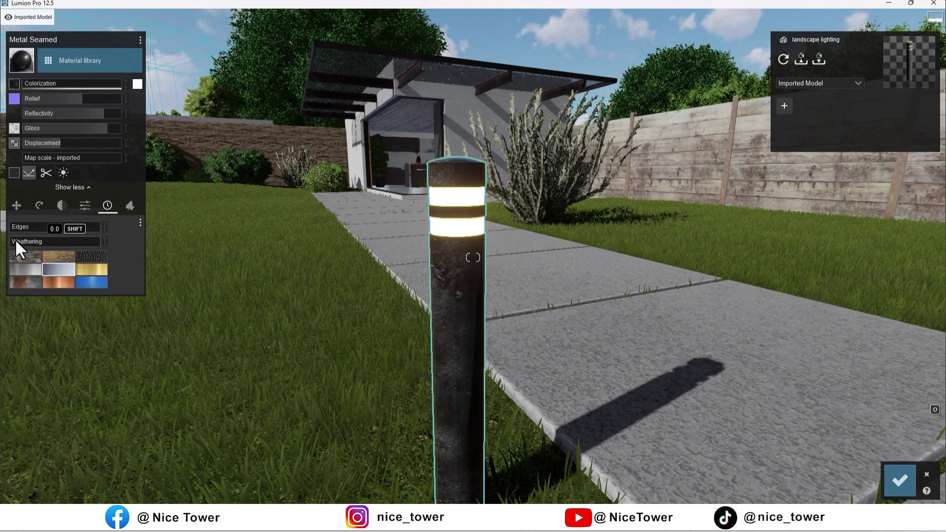
click(60, 227)
right_drag(327, 221, 345, 207)
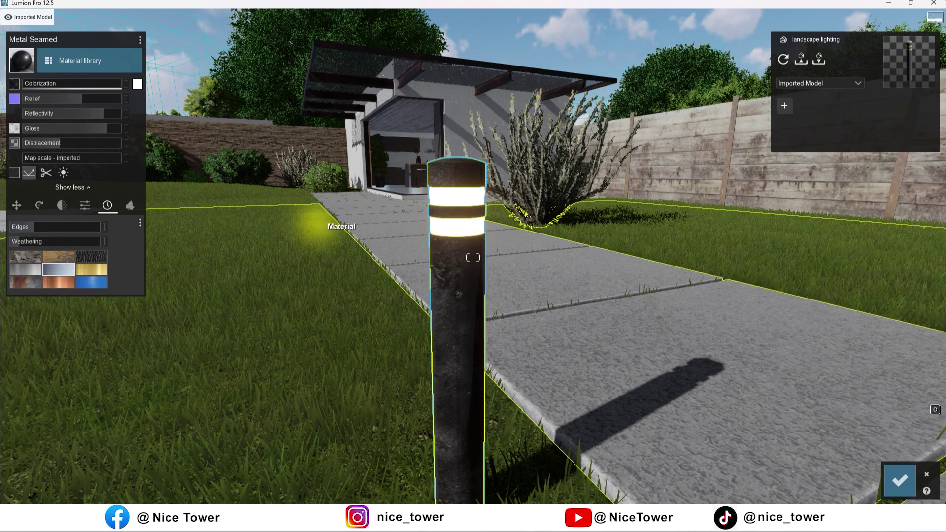
key(w)
key(w)
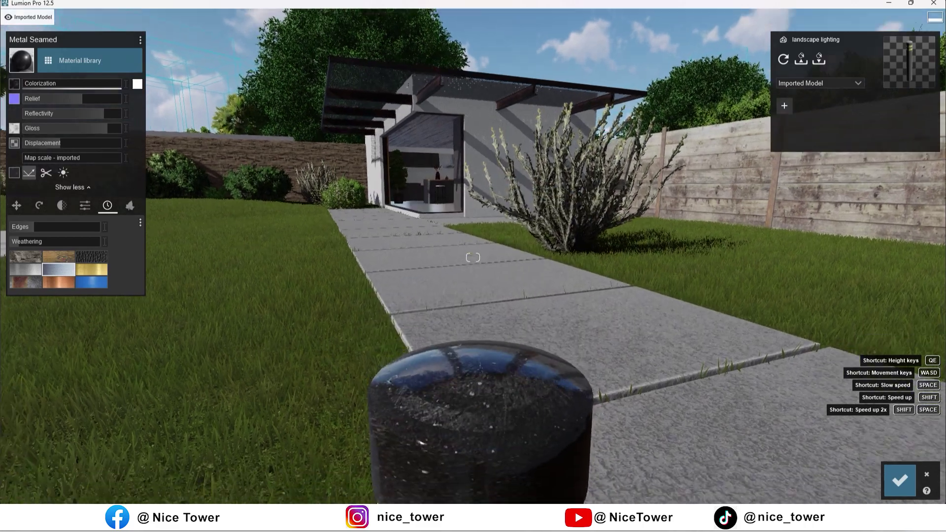
right_drag(328, 222, 320, 282)
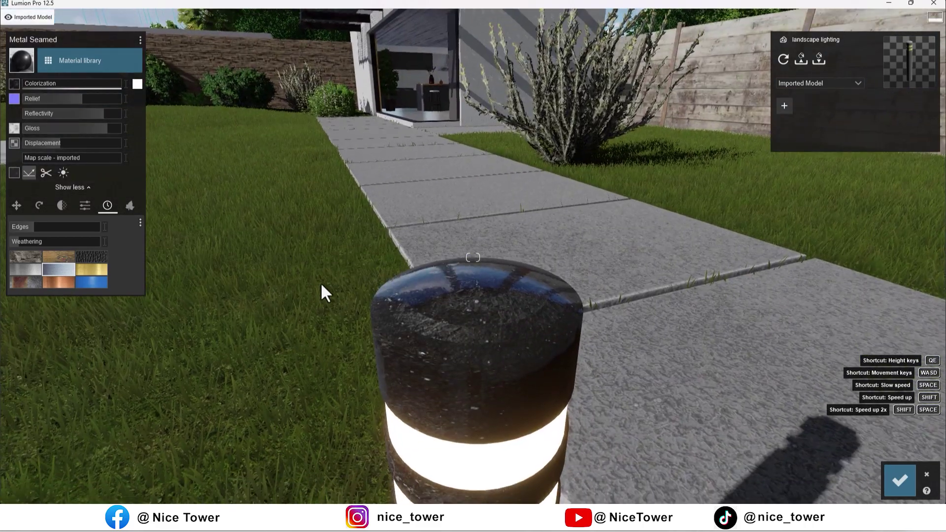
drag(38, 227, 7, 229)
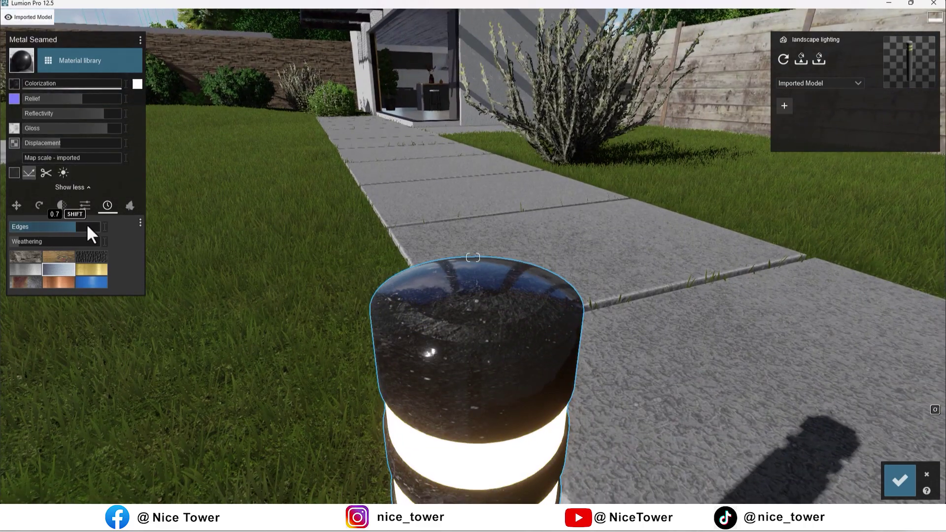
drag(31, 246, 20, 238)
click(28, 227)
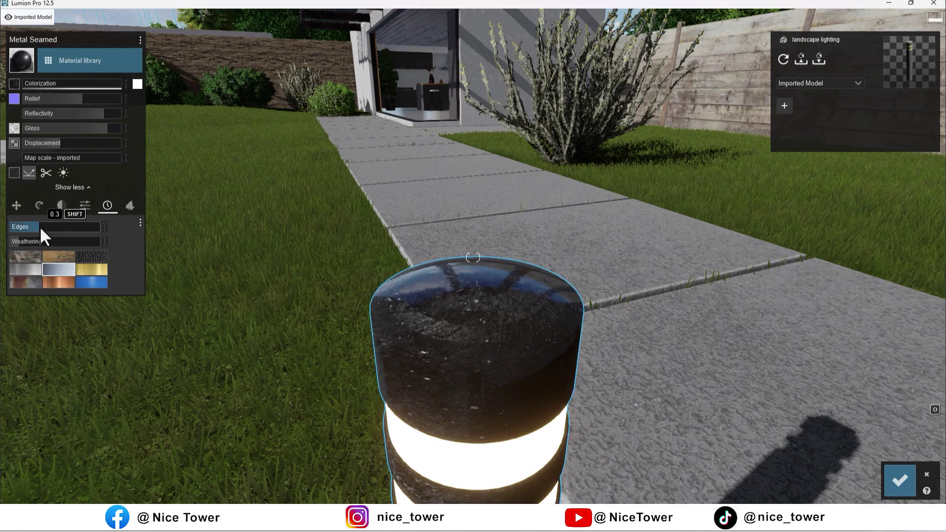
Reduce the bollard's gloss and set reflectivity to 0.6, then accept the material
drag(98, 129, 45, 142)
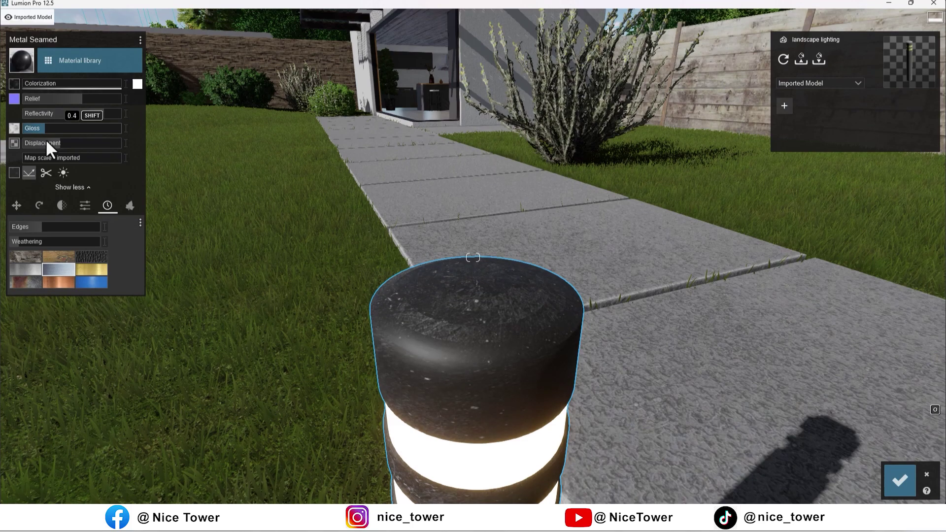
drag(72, 114, 51, 116)
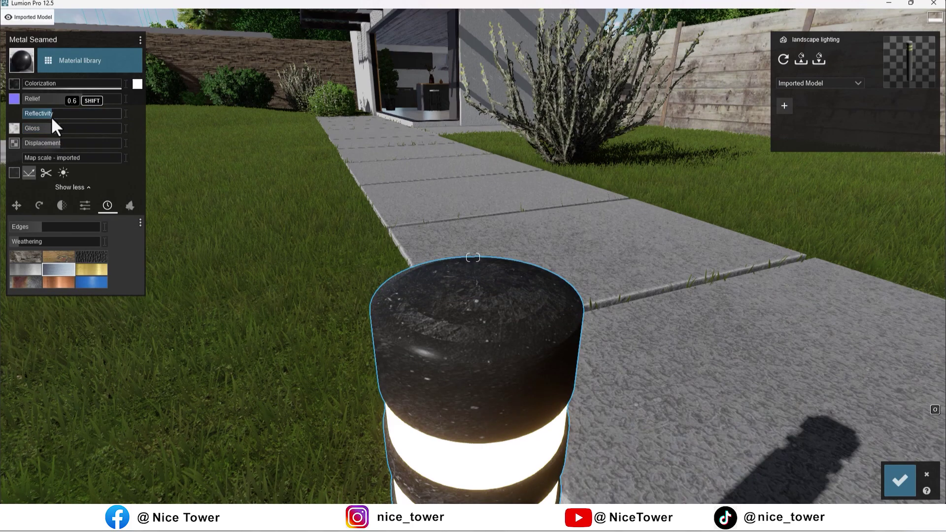
scroll(436, 265, down, 2)
scroll(436, 265, down, 2)
scroll(437, 265, down, 2)
right_drag(436, 265, 451, 247)
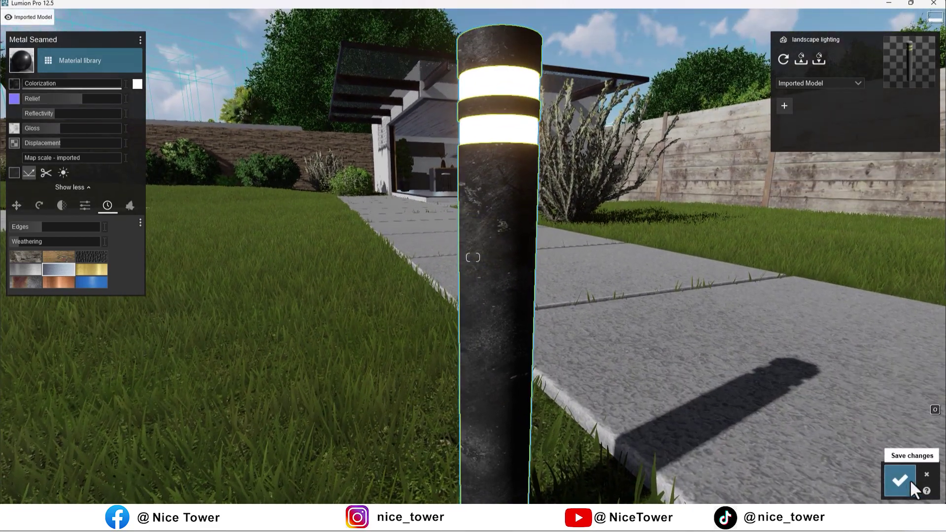
click(905, 481)
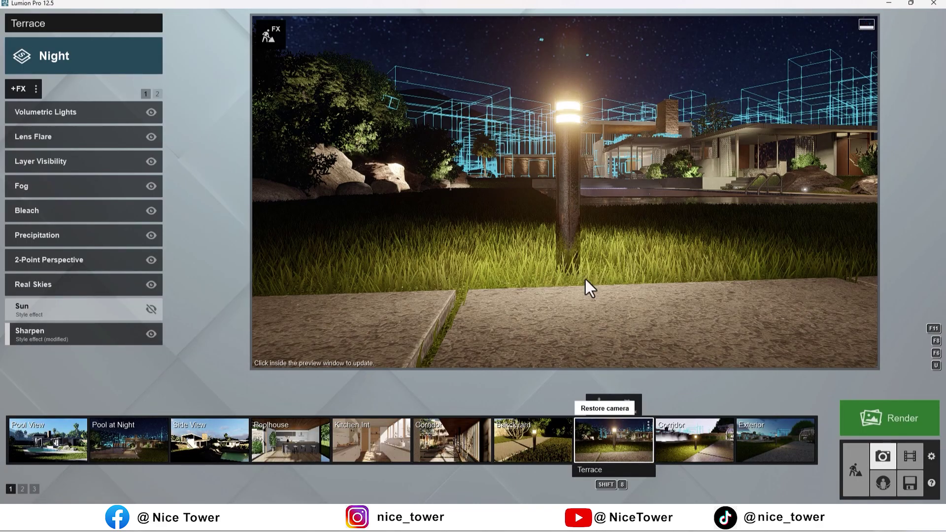
Refresh the Terrace preview, raise the camera to about 0.59 m, and check the render options
click(585, 278)
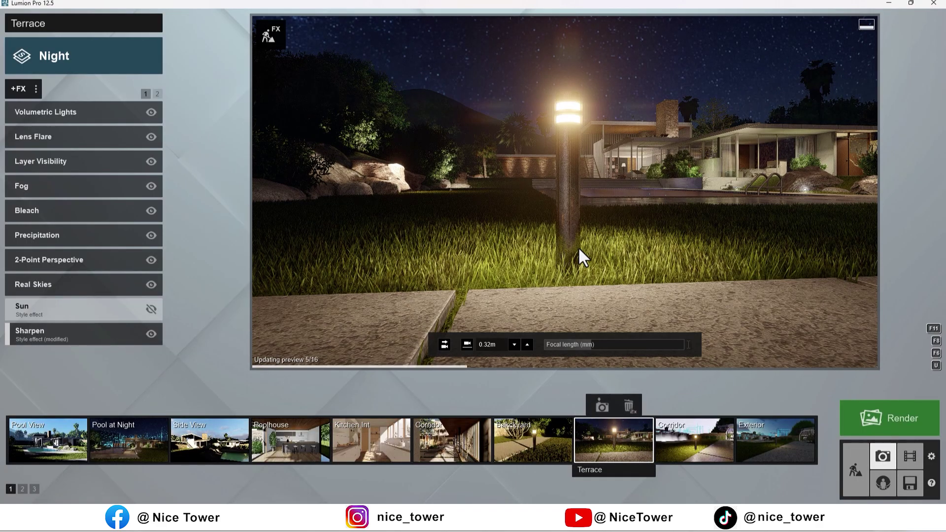
key(q)
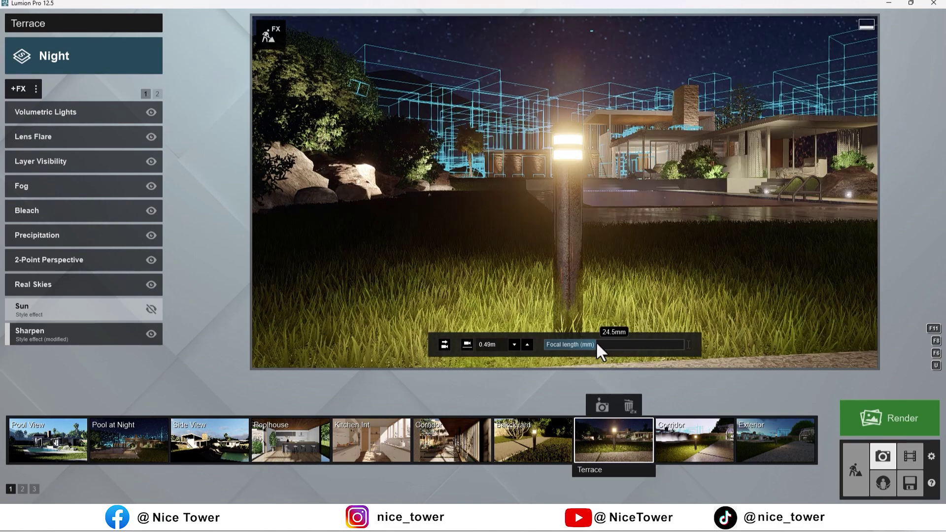
key(q)
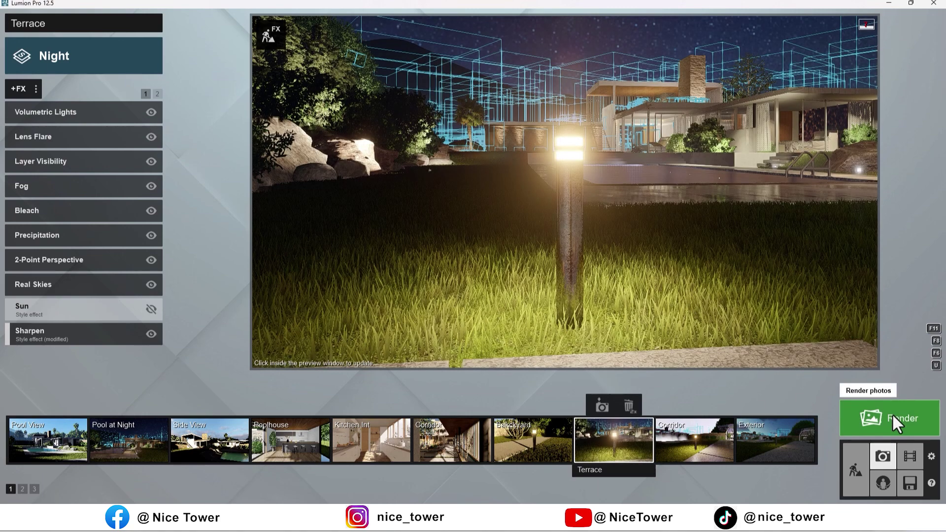
click(892, 416)
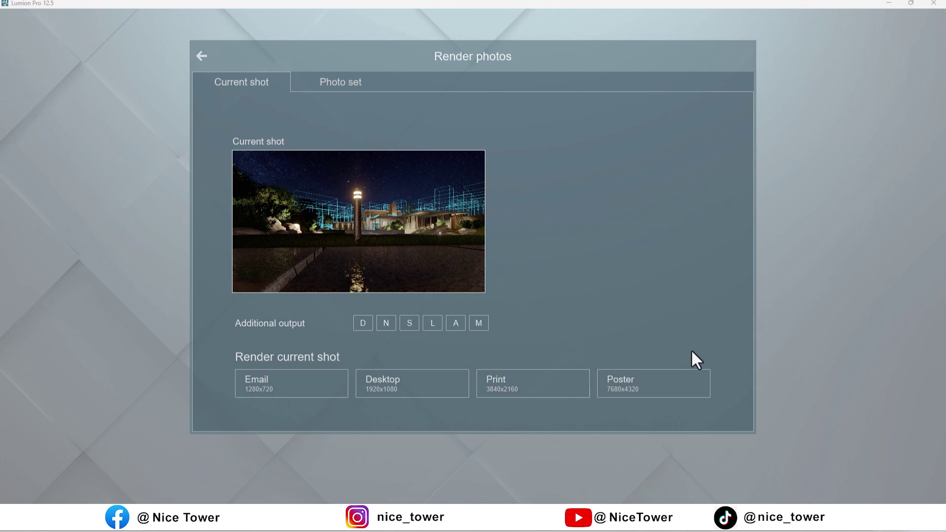
key(Escape)
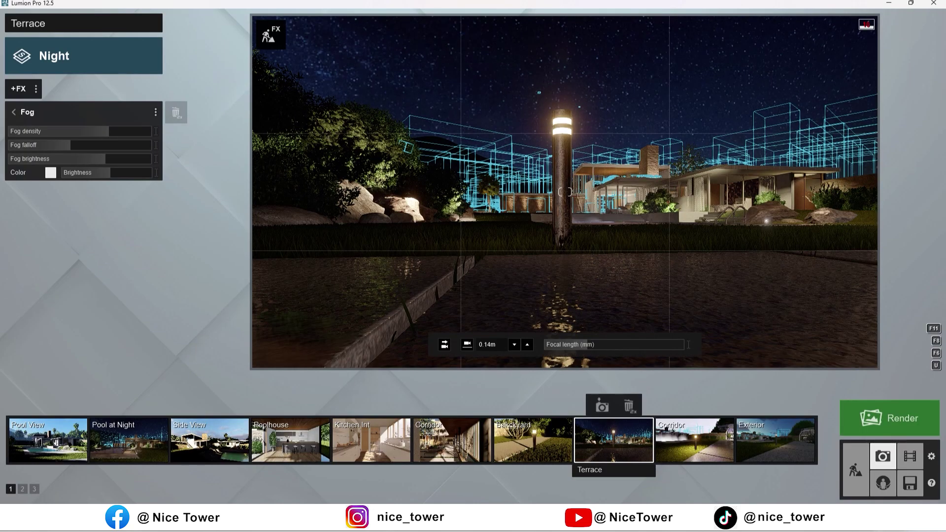
From the Terrace camera, frame a low bollard view with the house behind and store it as Corridor
click(14, 112)
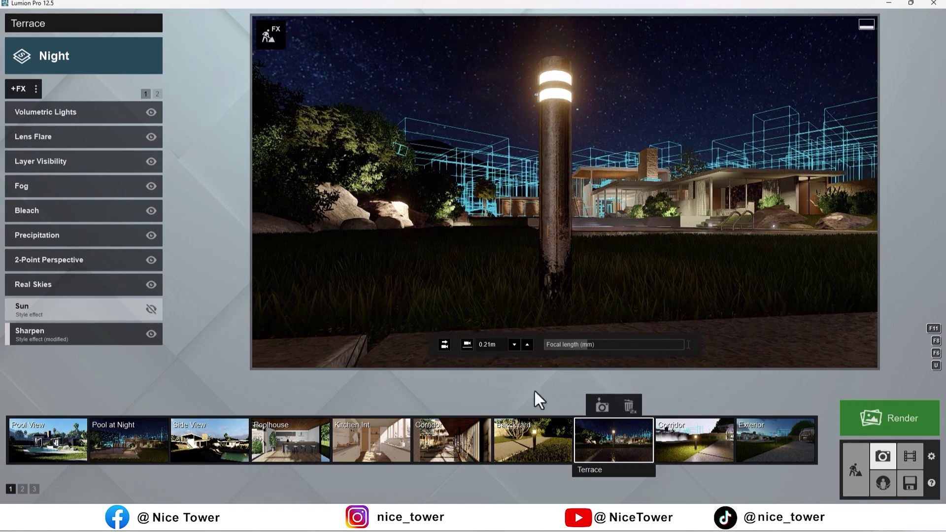
click(604, 442)
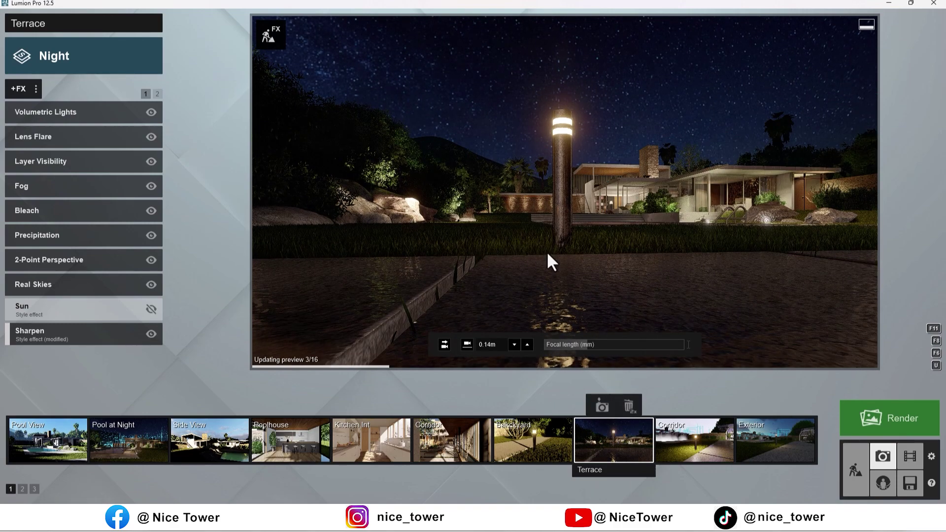
key(q)
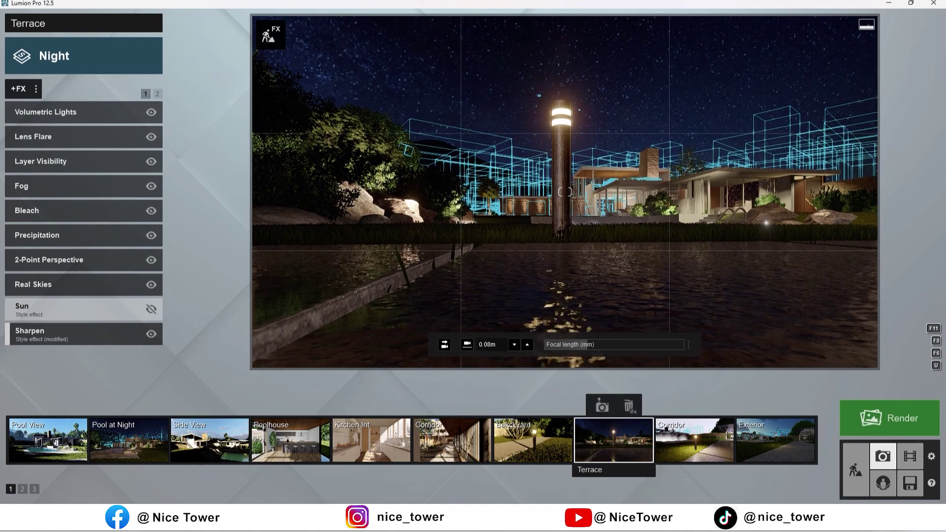
right_drag(565, 191, 525, 275)
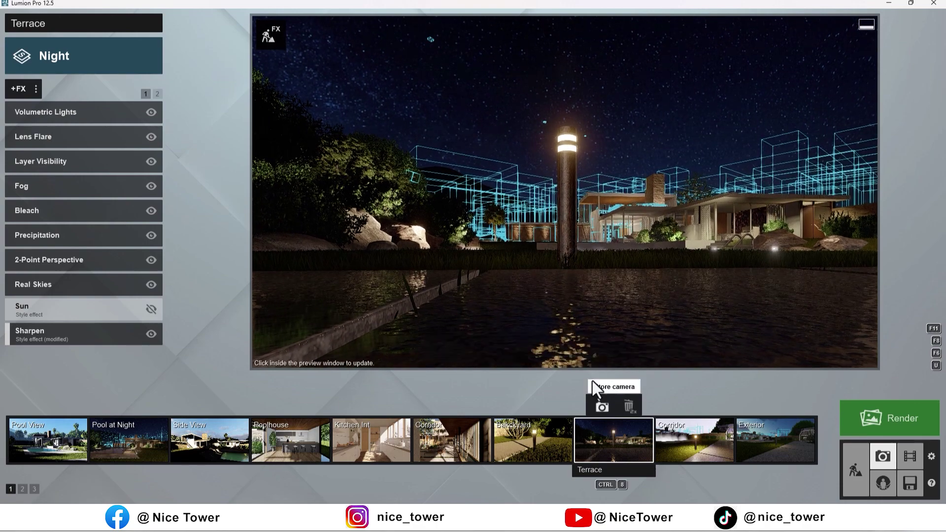
key(e)
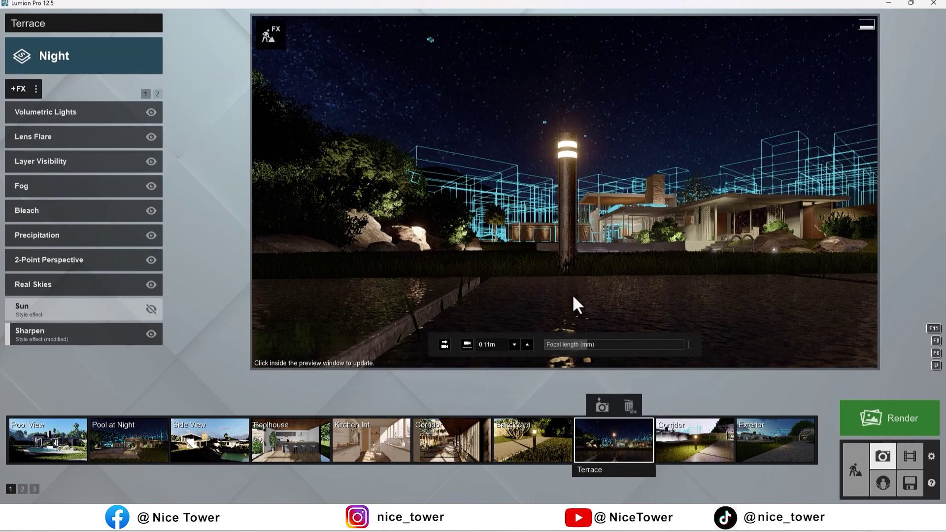
right_drag(572, 293, 689, 293)
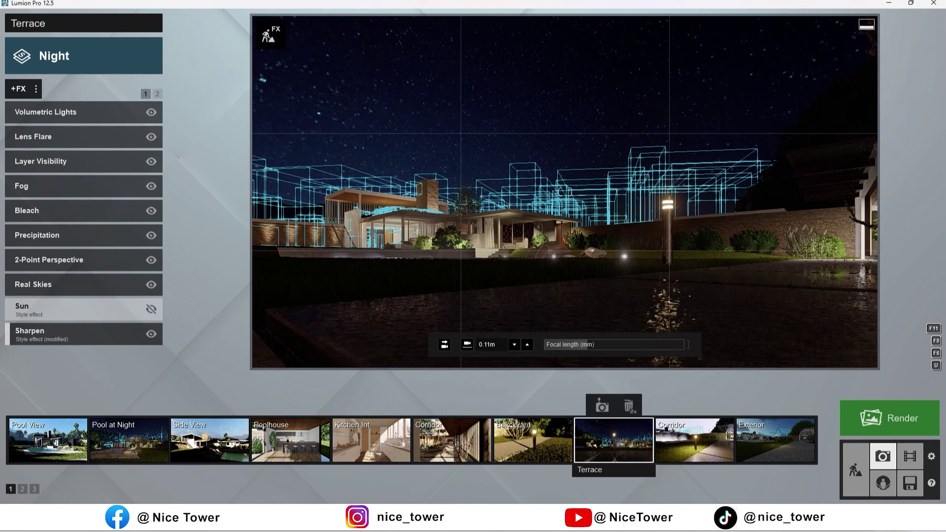
right_drag(565, 191, 510, 201)
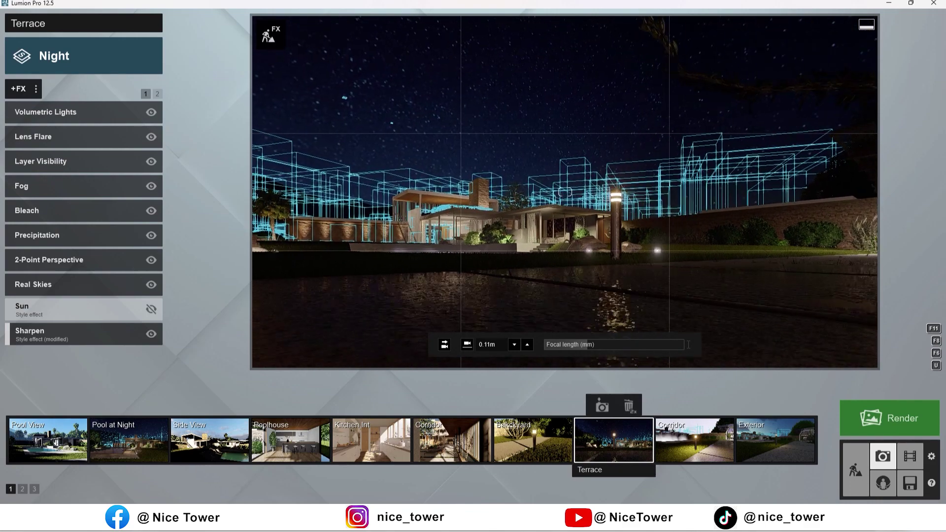
key(w)
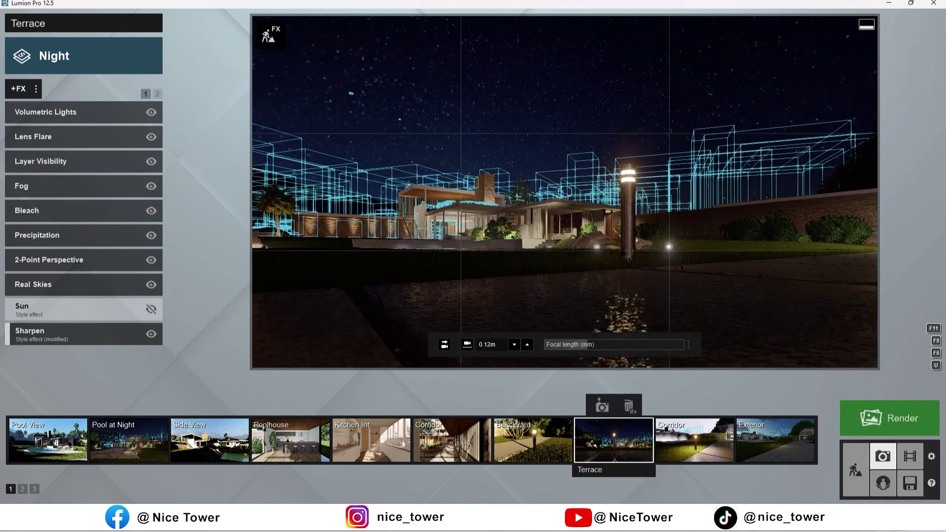
right_drag(565, 192, 565, 191)
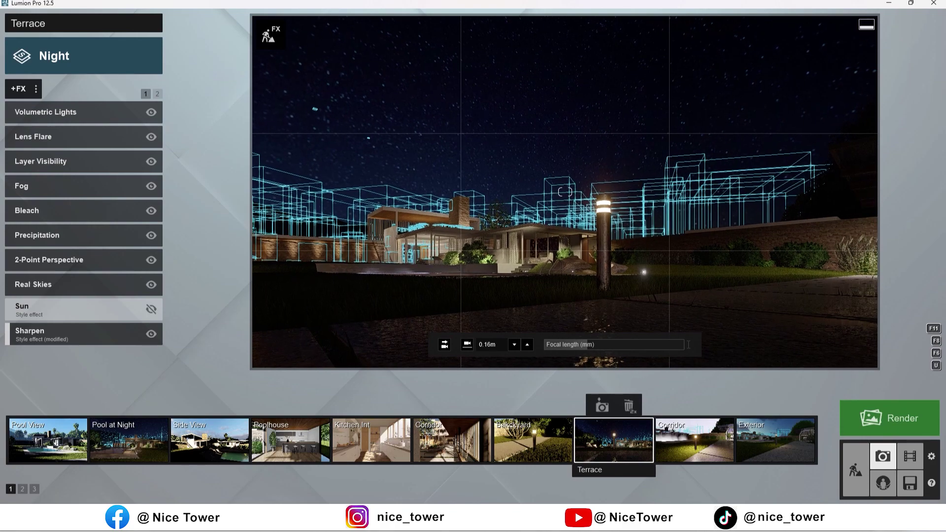
right_drag(565, 191, 565, 191)
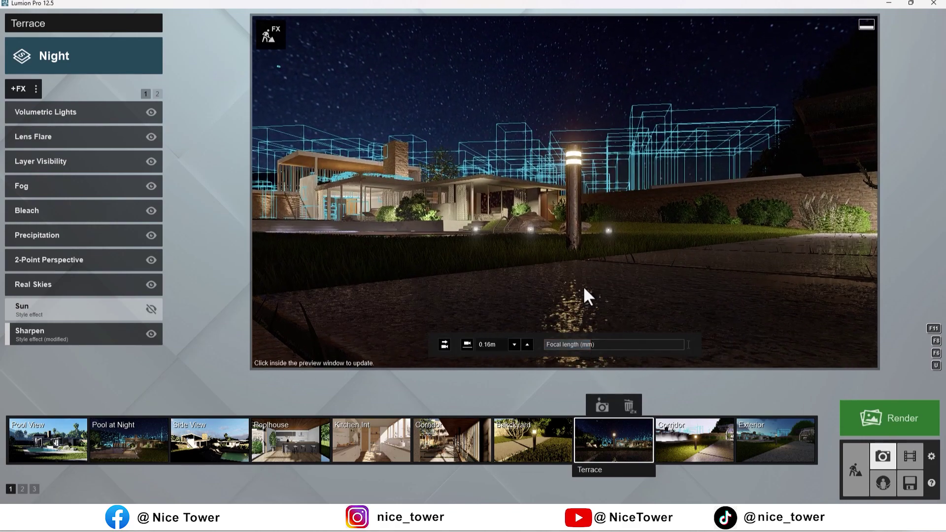
click(681, 406)
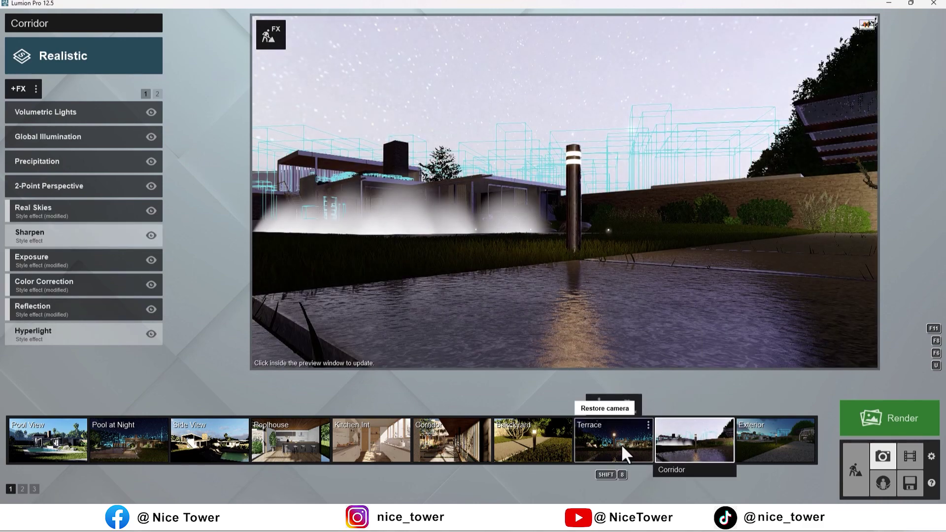
Paste the Terrace shot's Night effects onto the Corridor shot
click(621, 444)
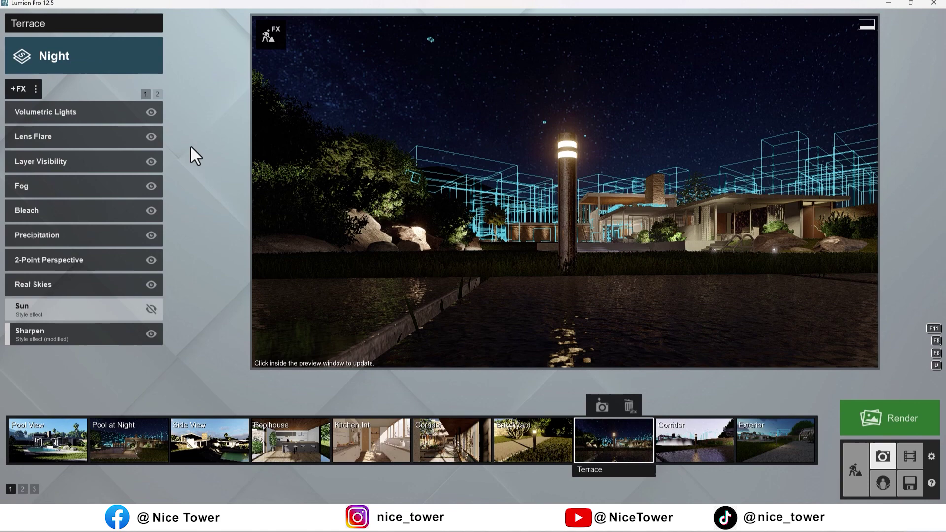
click(676, 442)
click(37, 86)
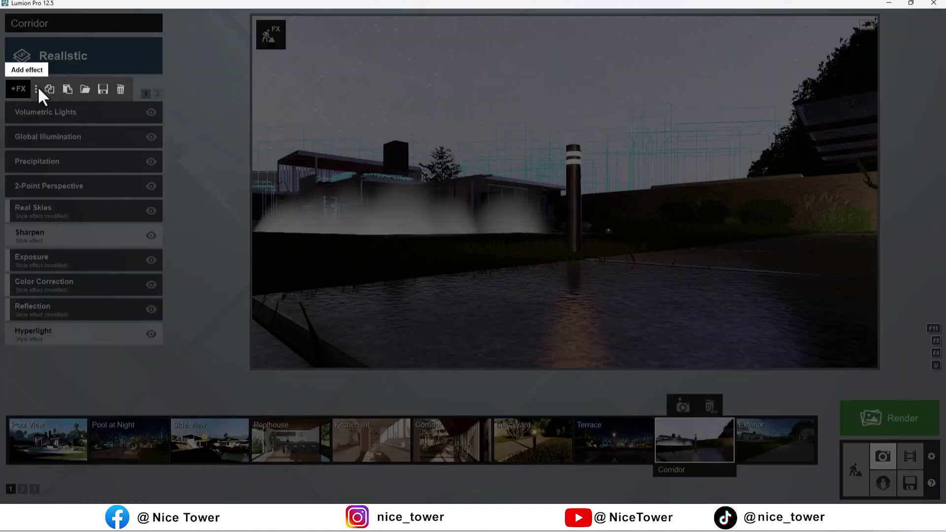
click(69, 89)
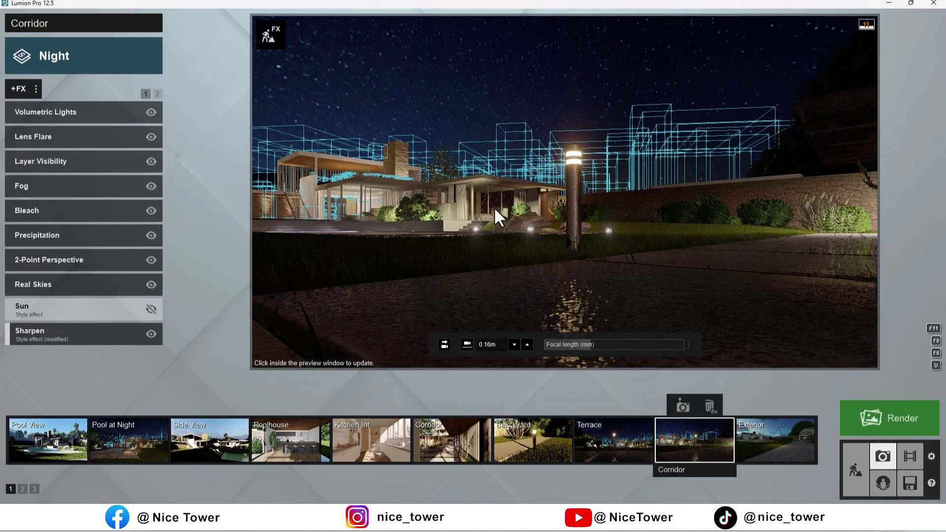
click(494, 207)
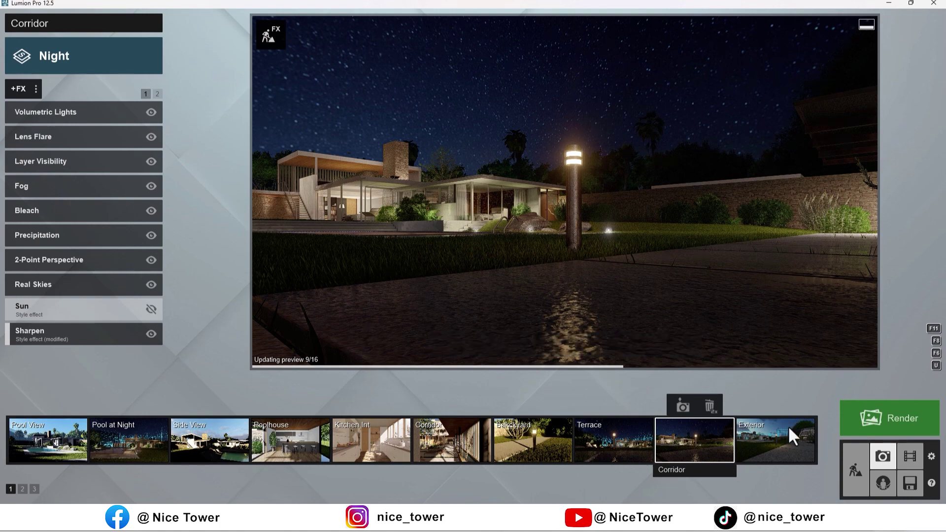
click(628, 437)
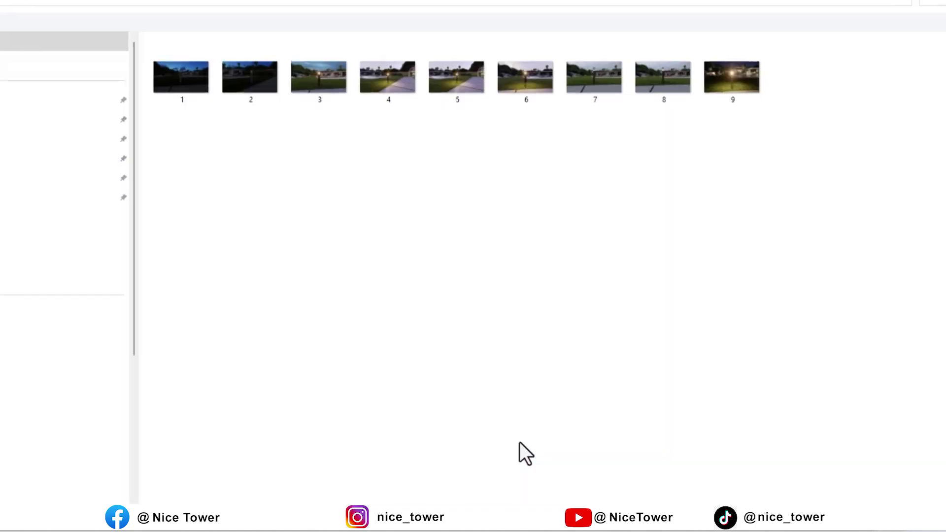
Select render 9 among the nine saved renders in the output folder
click(732, 105)
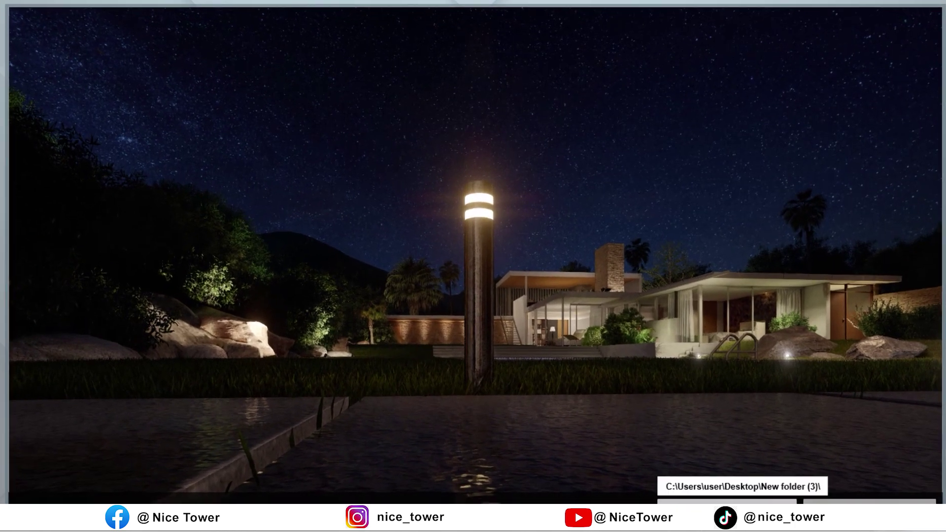
Open render 9.jpg from the output folder in Photos and browse the other renders
click(726, 502)
double_click(763, 75)
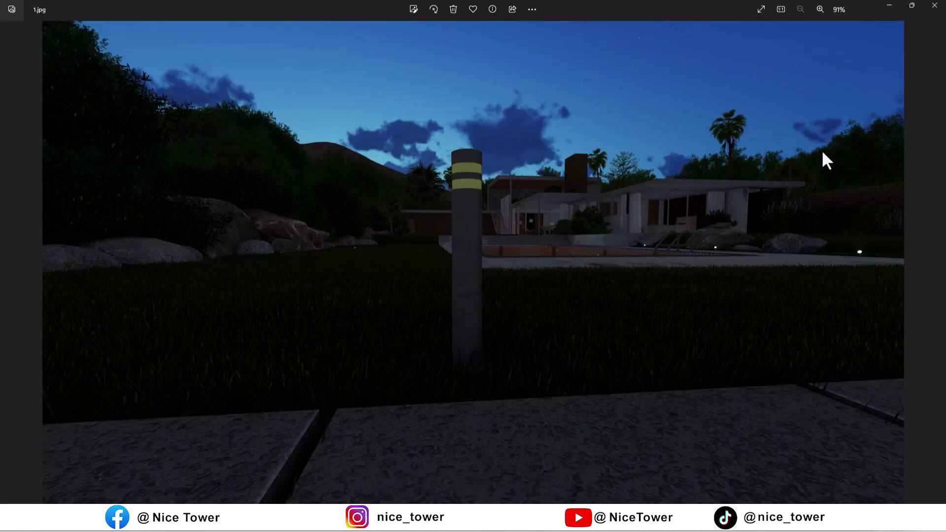
key(Right)
key(Right)
key(Right)
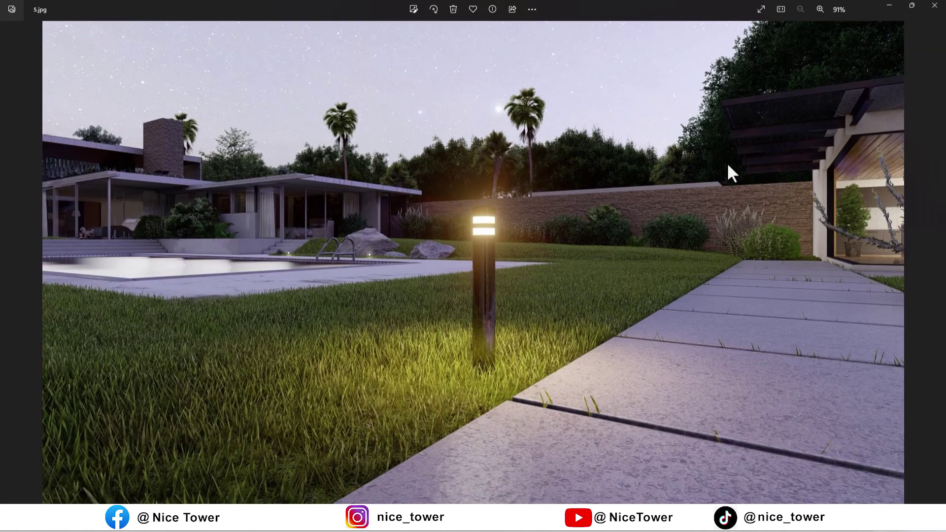
key(Right)
key(Right)
key(Right)
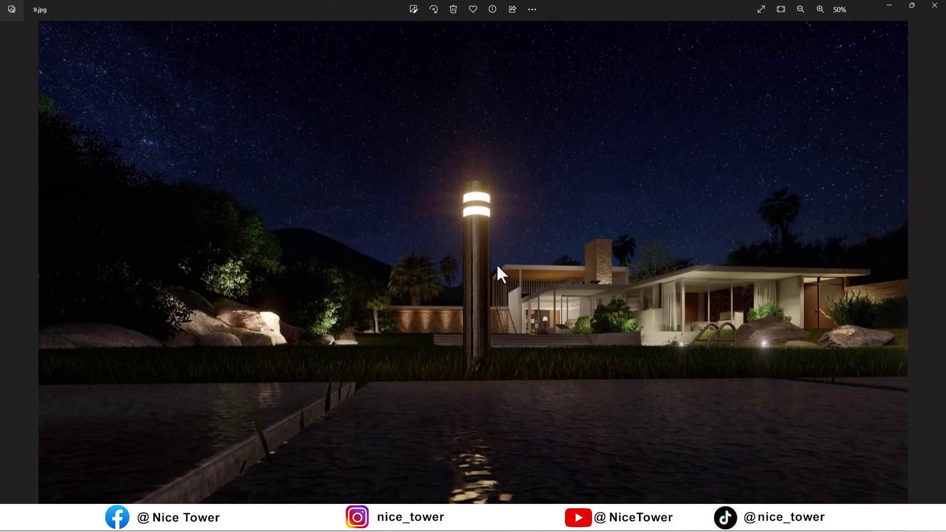
scroll(494, 263, up, 1)
scroll(485, 286, down, 1)
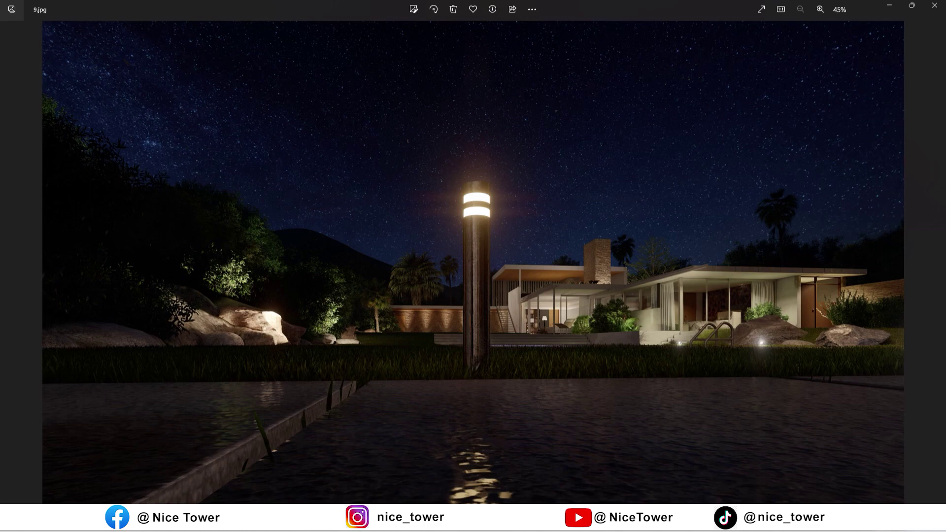